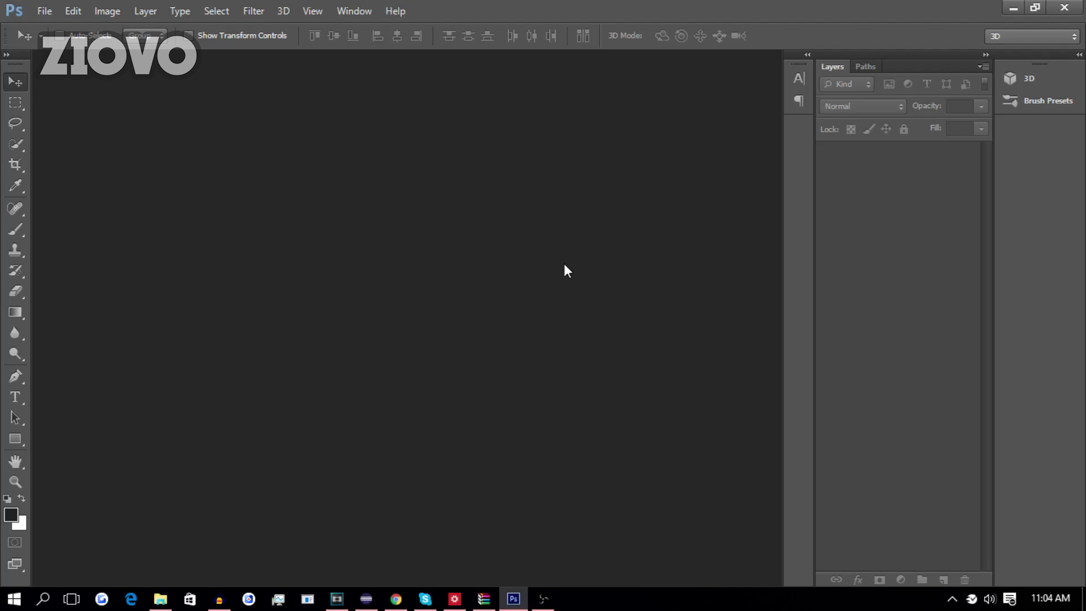
Step: Create a new 1920 × 1080 pixel document with Background Color contents
left_click(44, 10)
left_click(61, 25)
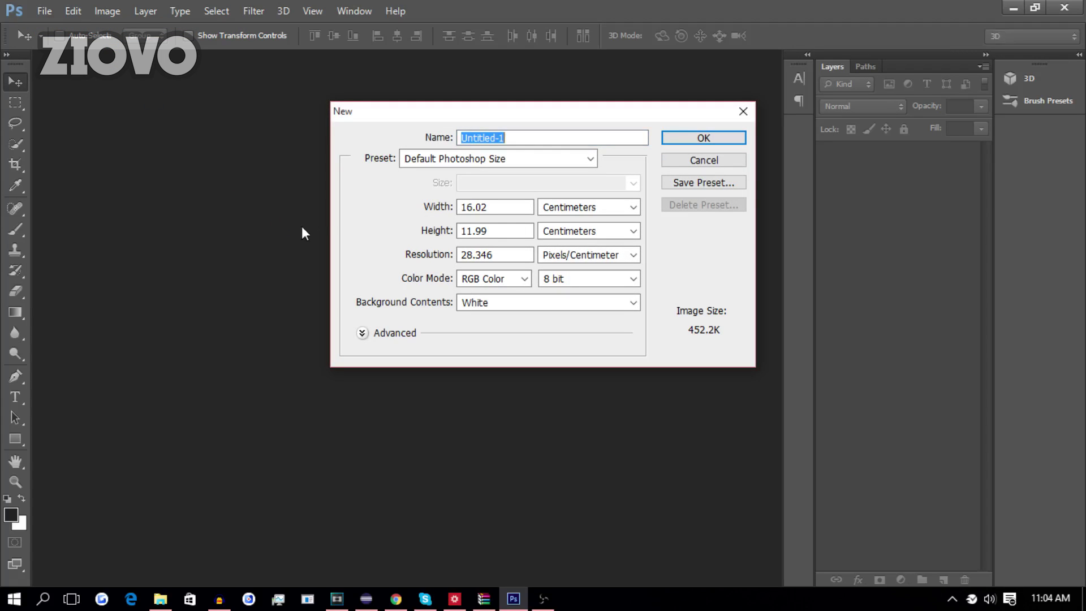
left_click(614, 208)
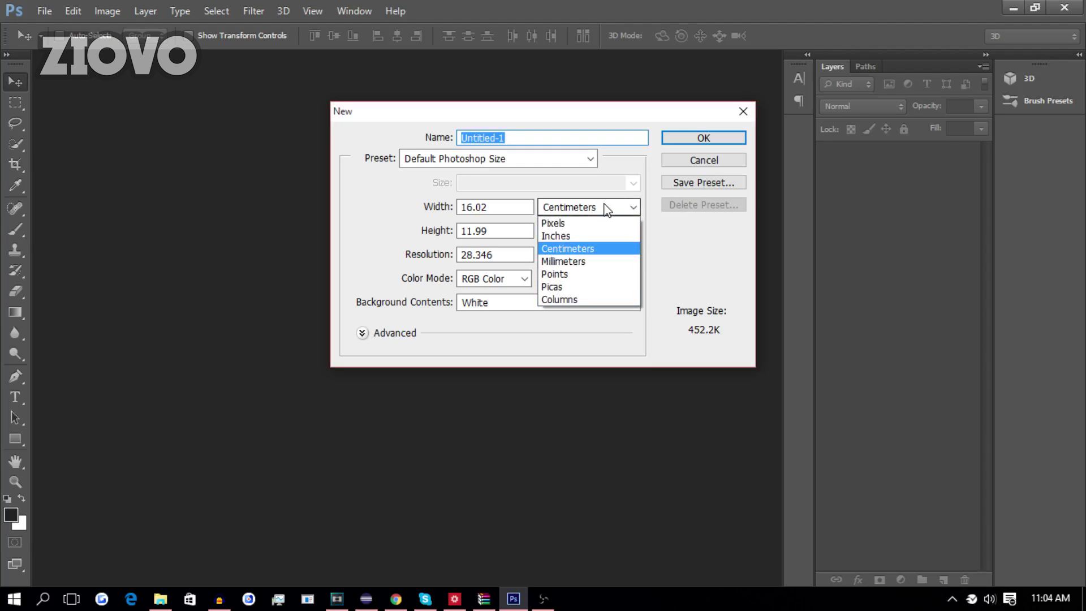
left_click(552, 223)
key("shift+Tab")
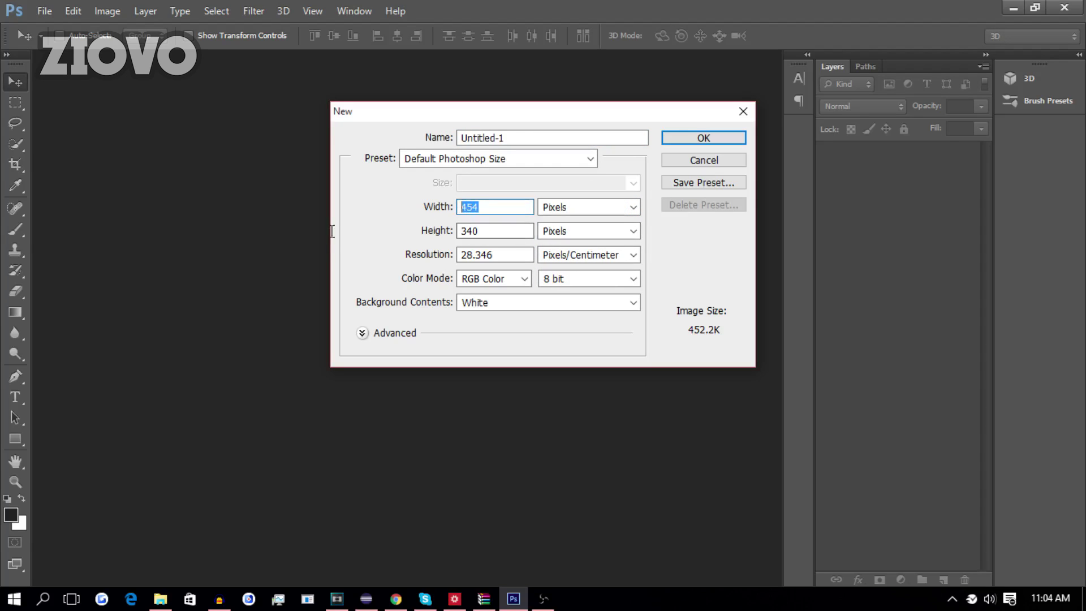
type("1920")
key("Tab")
key("Tab")
type("1")
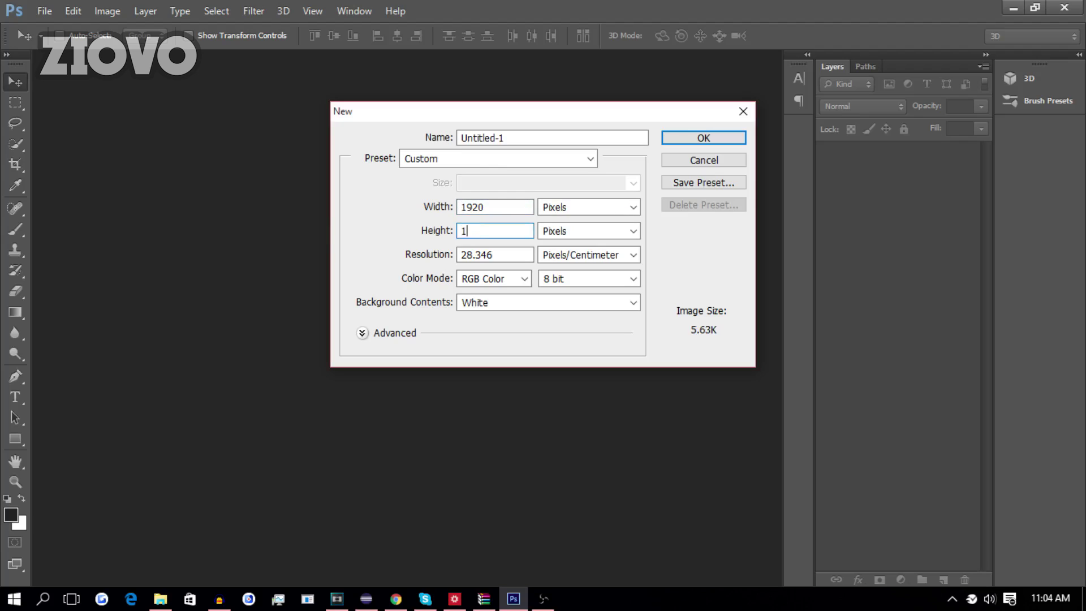
type("080")
left_click(505, 309)
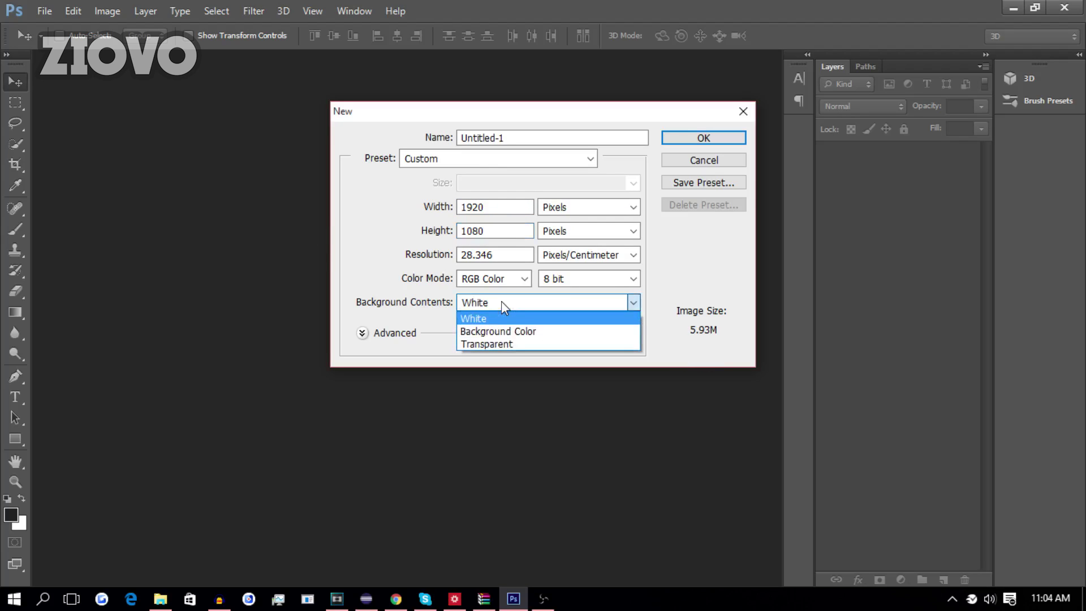
left_click(498, 333)
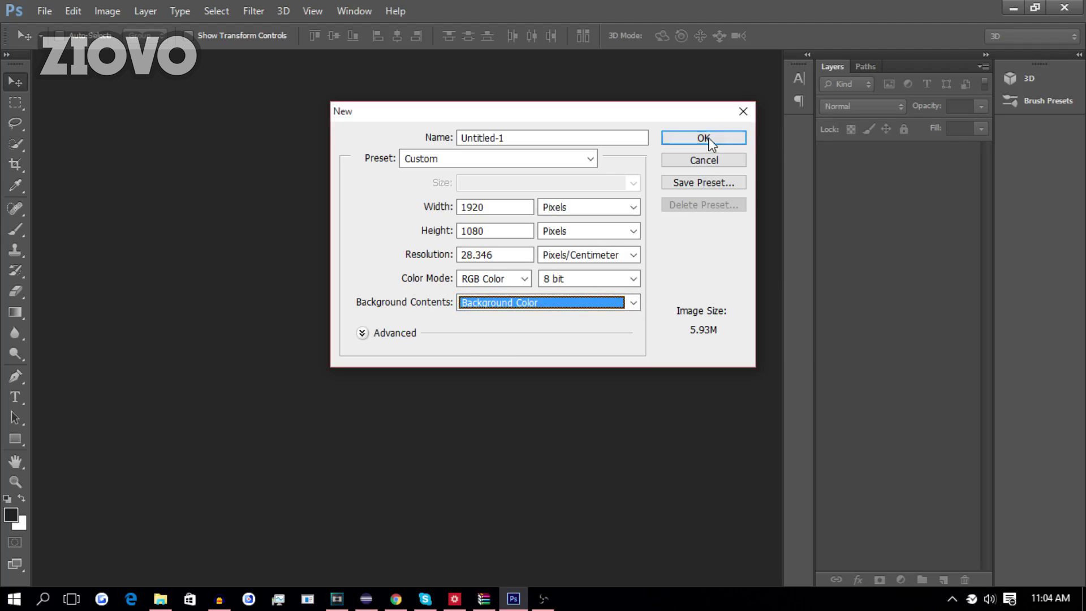
left_click(704, 138)
Step: Convert the locked Background layer into an editable Layer 0
key("g")
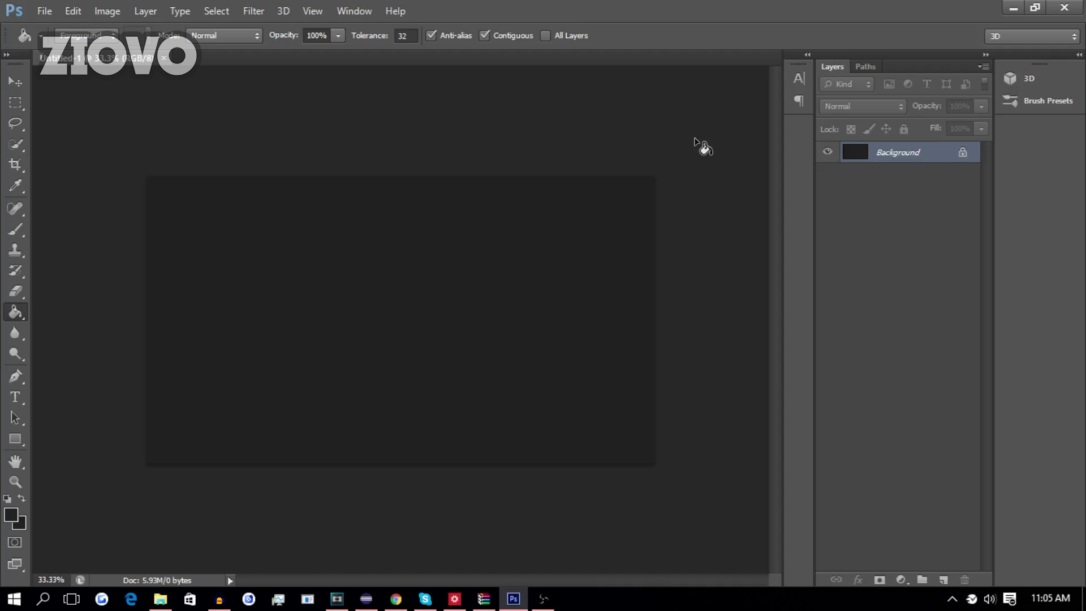
double_click(884, 153)
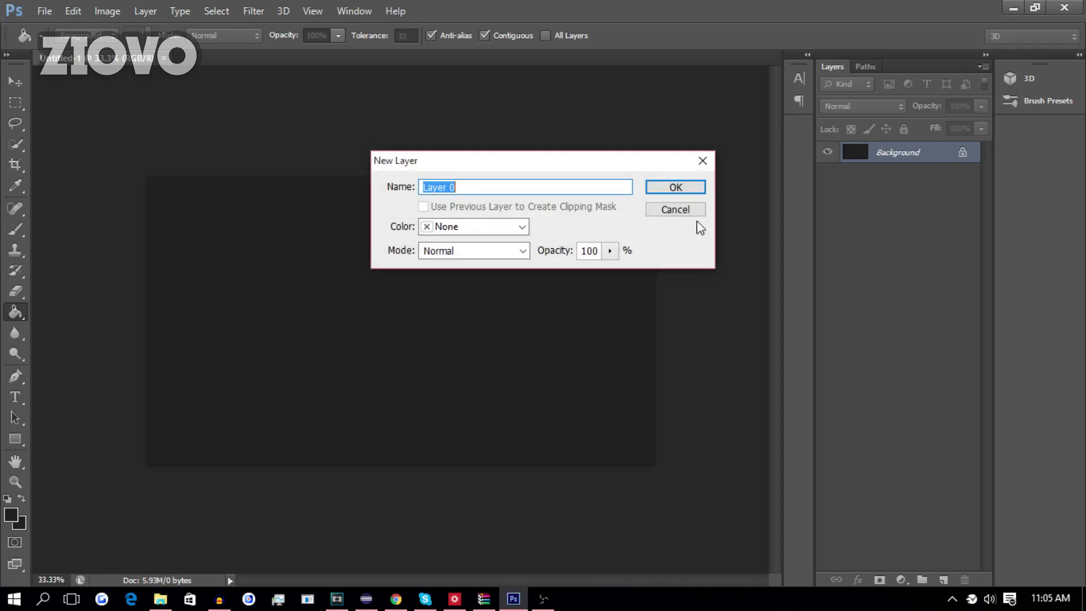
left_click(671, 192)
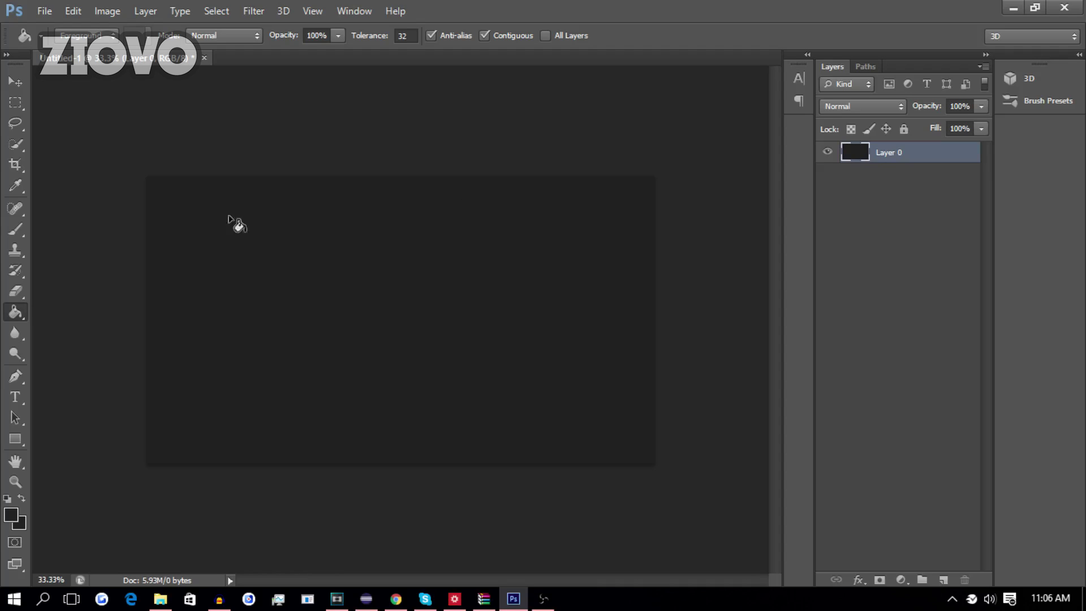
Step: Set the foreground to red, test a Paint Bucket fill, undo it, and keep the dark background colour
right_click(17, 315)
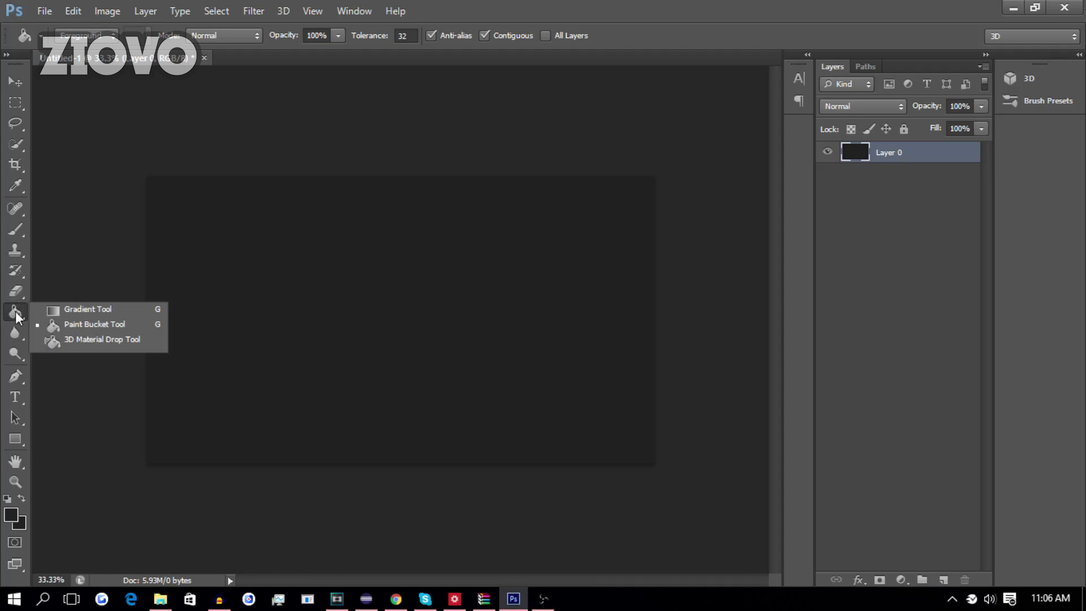
left_click(92, 324)
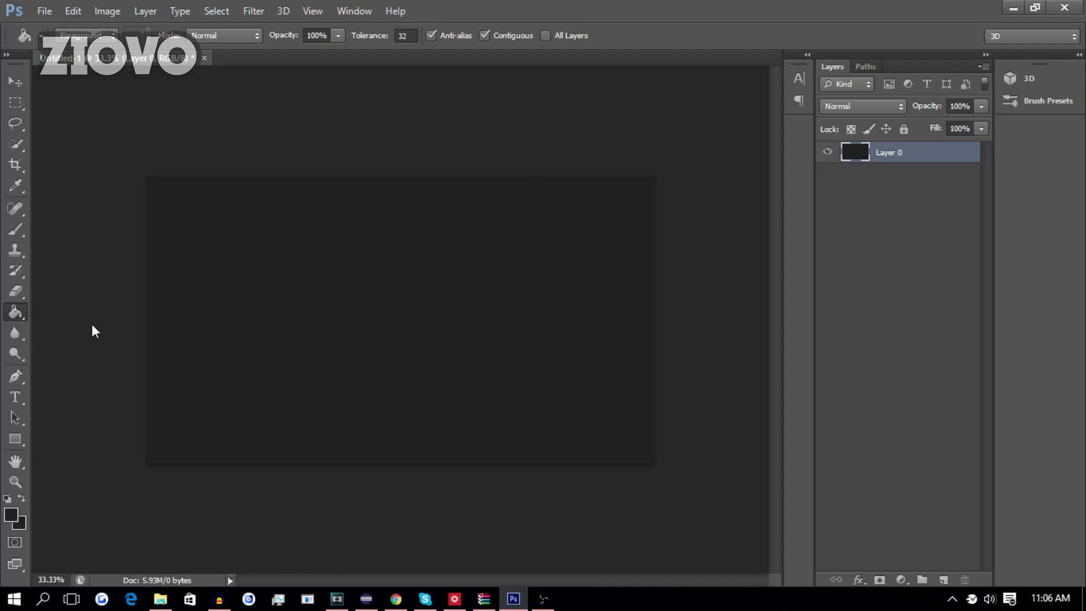
left_click(16, 521)
left_click(461, 204)
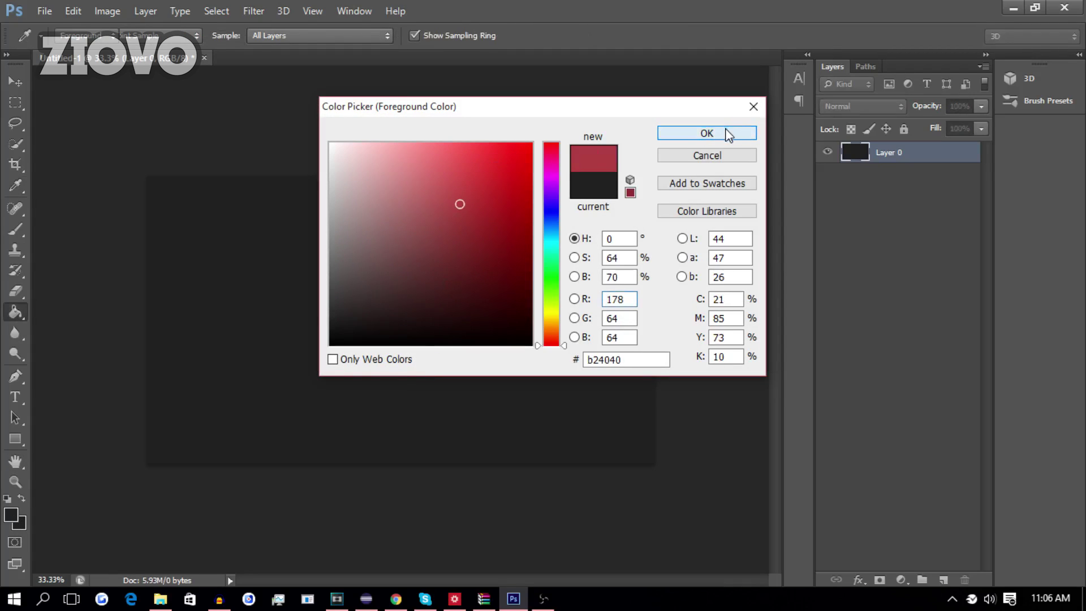
left_click(729, 133)
left_click(399, 307)
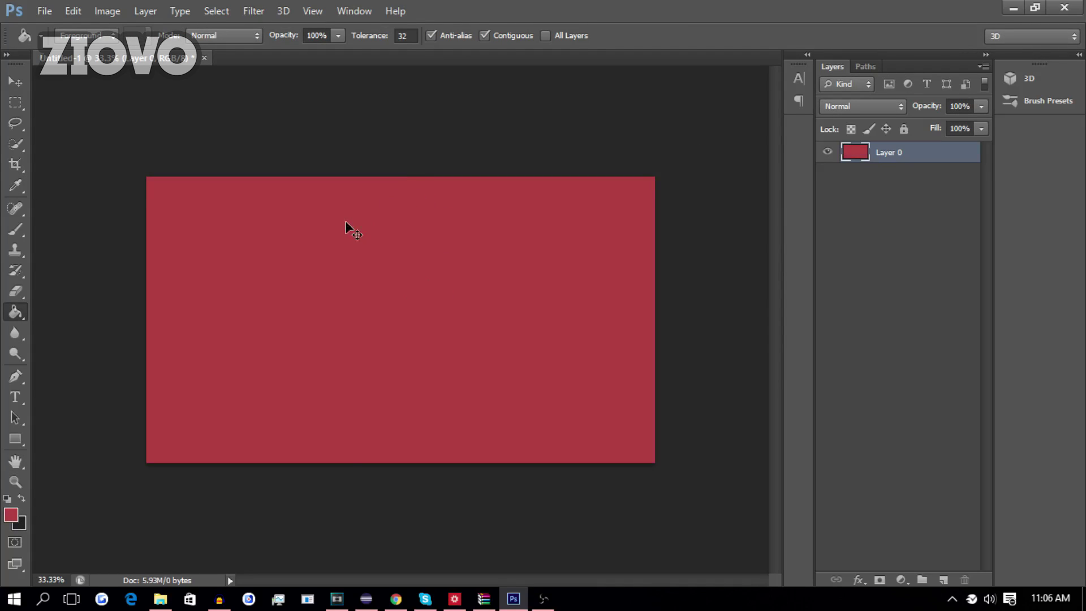
key("ctrl+z")
left_click(19, 524)
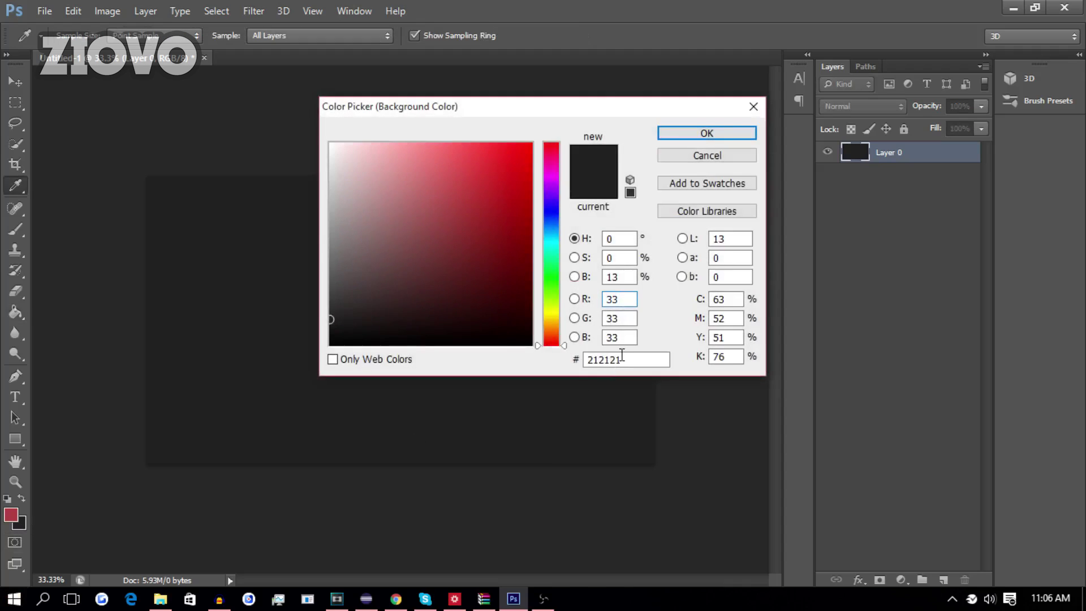
left_click(719, 135)
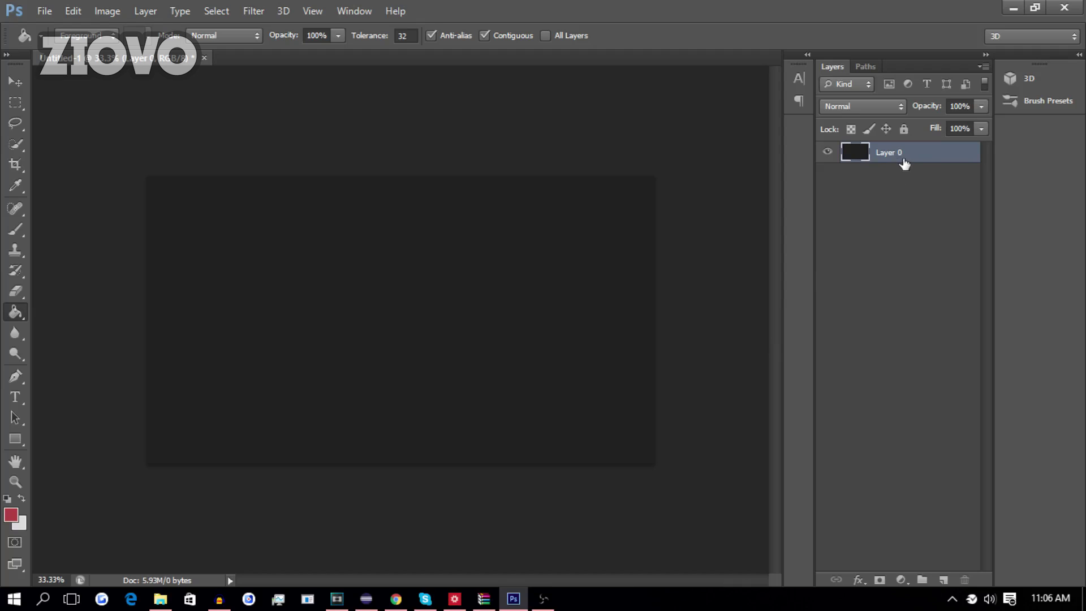
Step: Duplicate Layer 0 to create Layer 0 copy
right_click(924, 154)
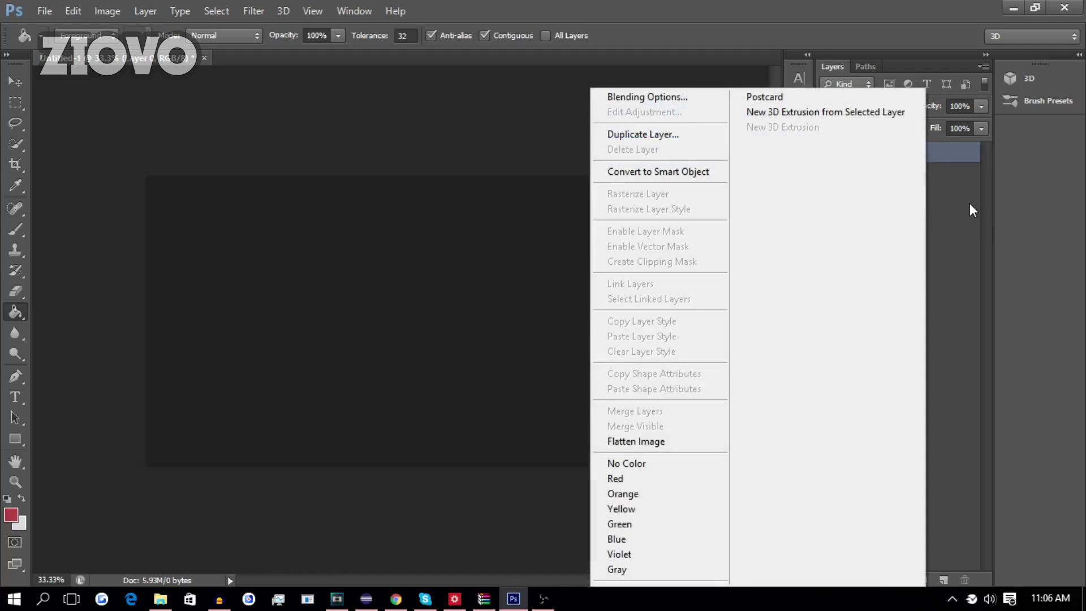
left_click(955, 177)
key("ctrl+j")
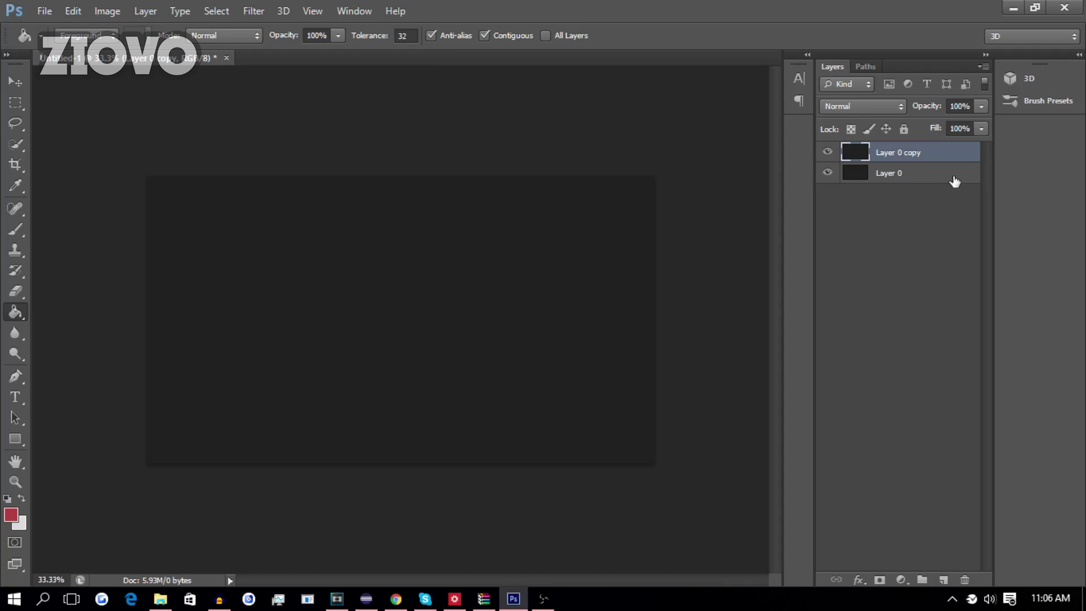
Step: Fill Layer 0 copy with light grey #dcdcdc
left_click(11, 514)
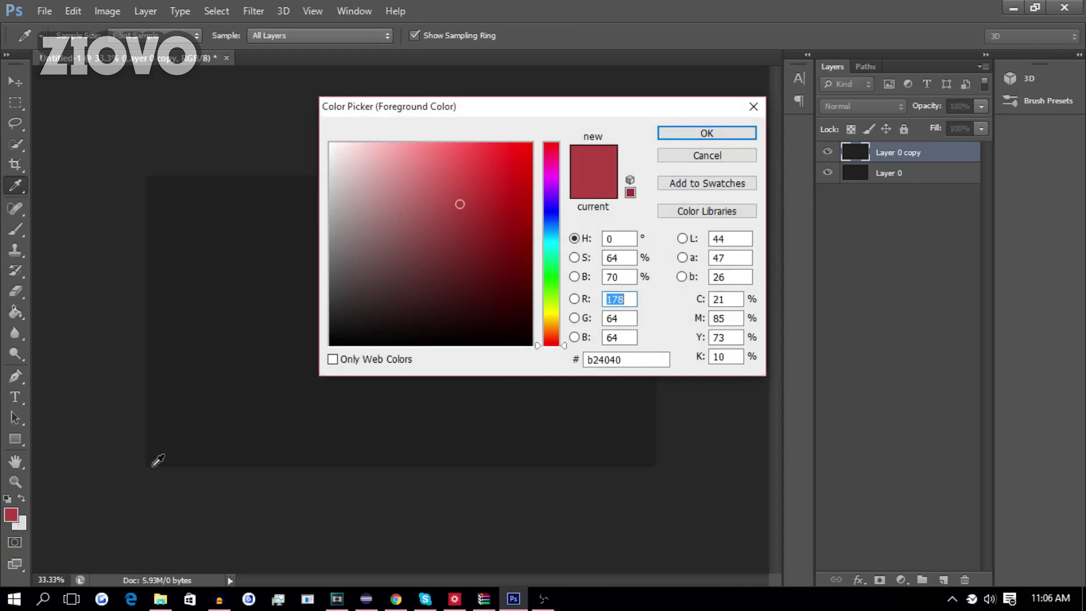
double_click(639, 362)
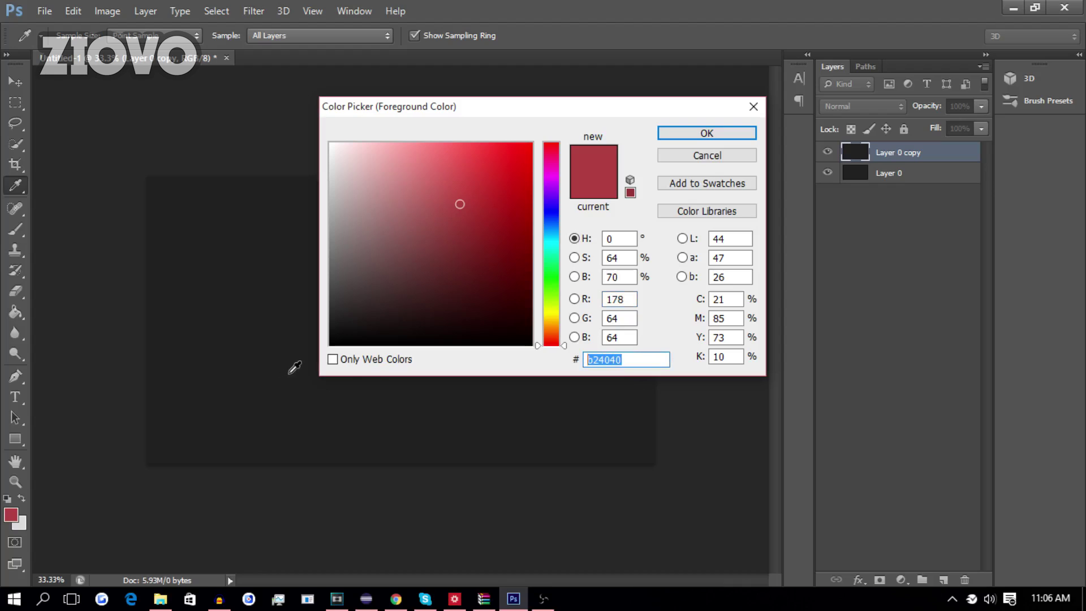
type("dcdcdc")
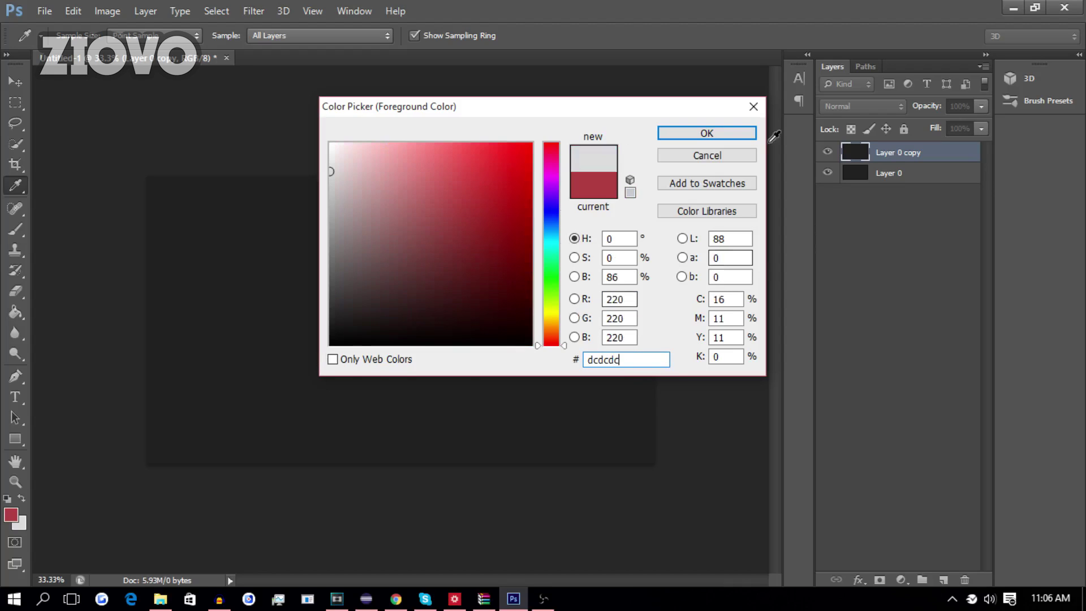
left_click(728, 135)
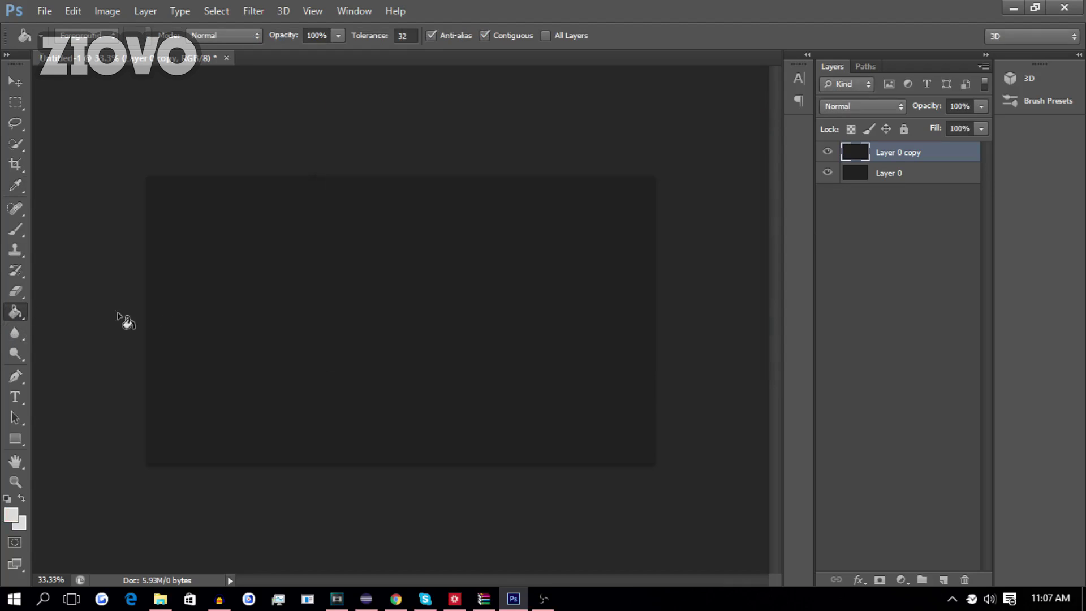
left_click(459, 301)
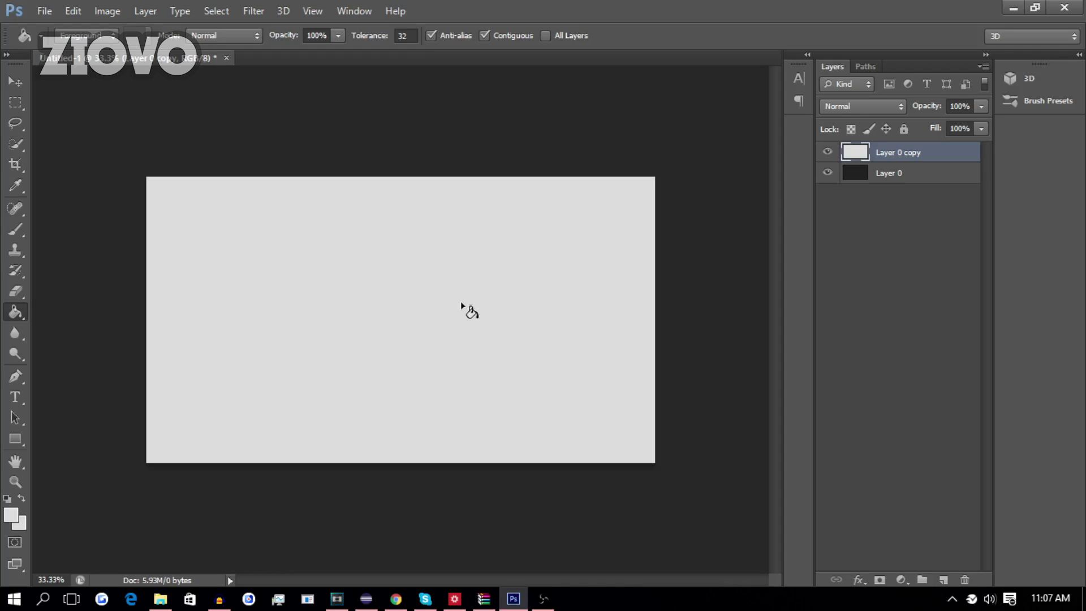
key("ctrl+t")
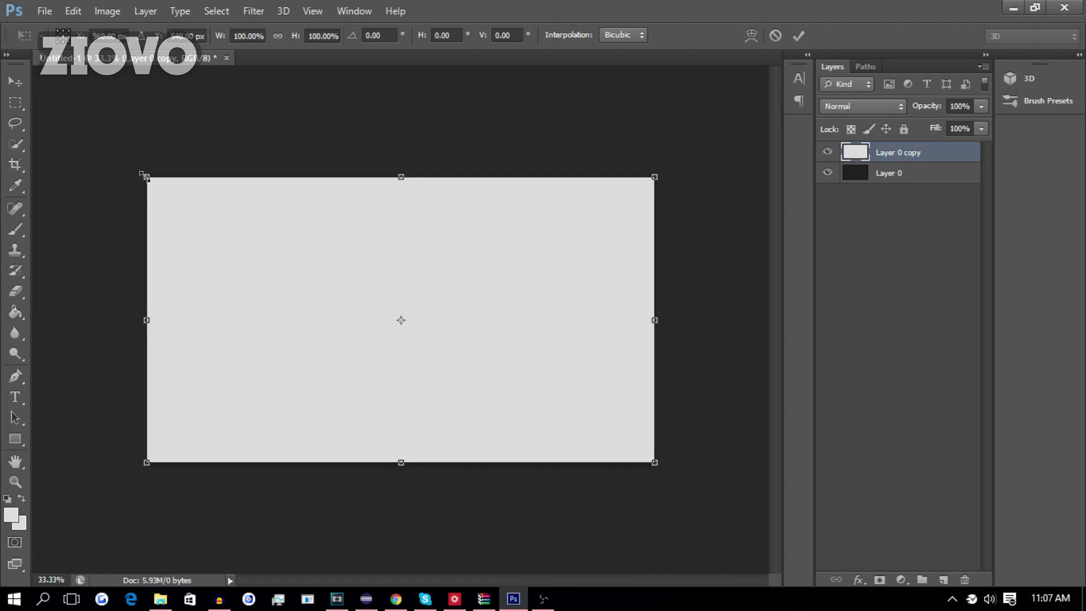
Step: Scale the grey layer down to about a third and move it to the left
left_click_drag(143, 175, 292, 274)
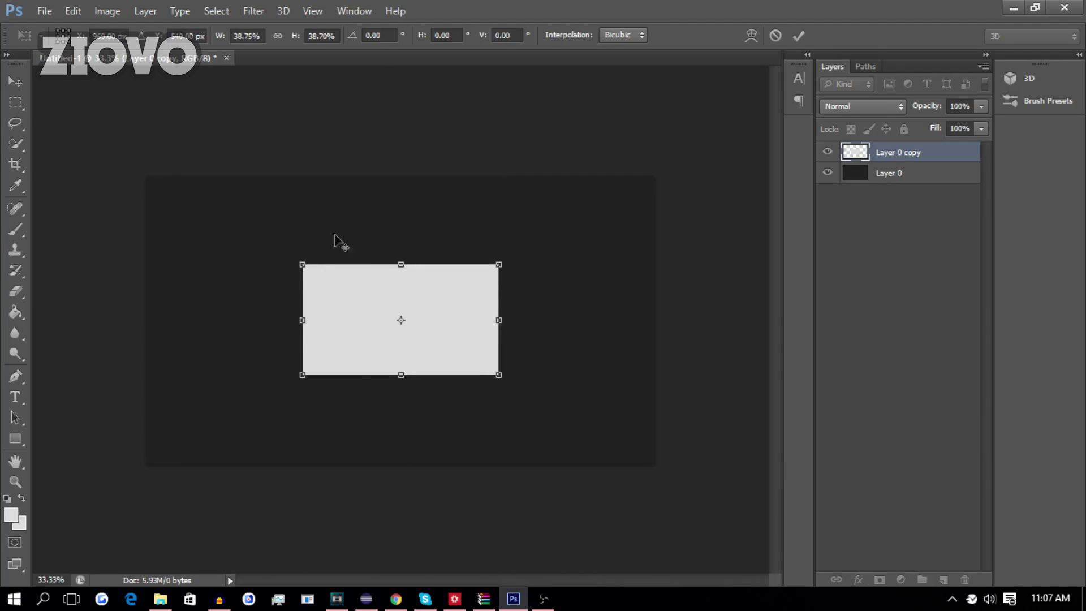
left_click(798, 36)
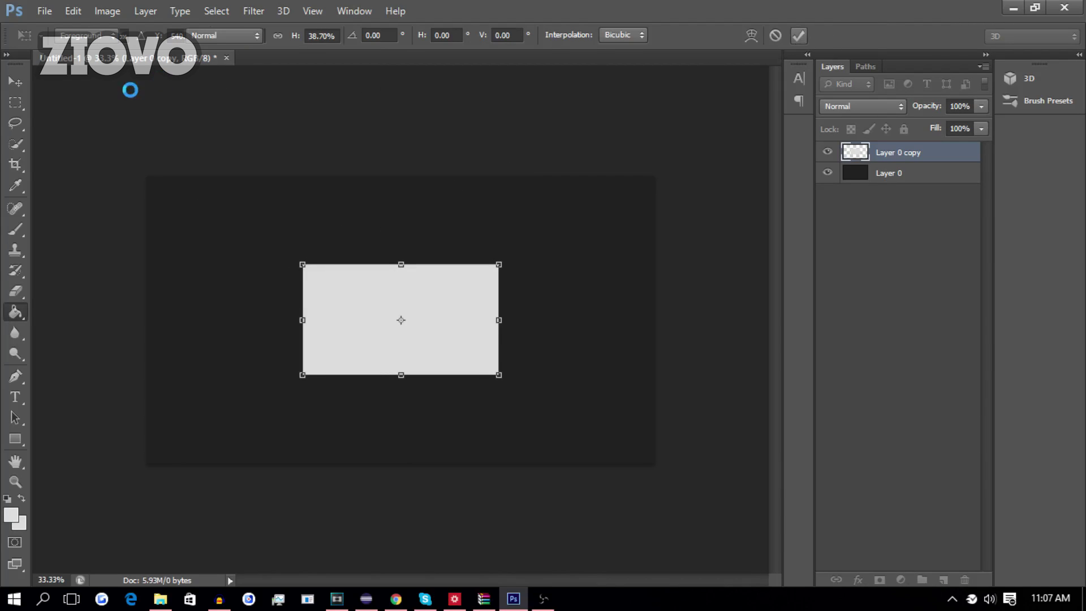
left_click(8, 77)
left_click_drag(414, 338, 327, 334)
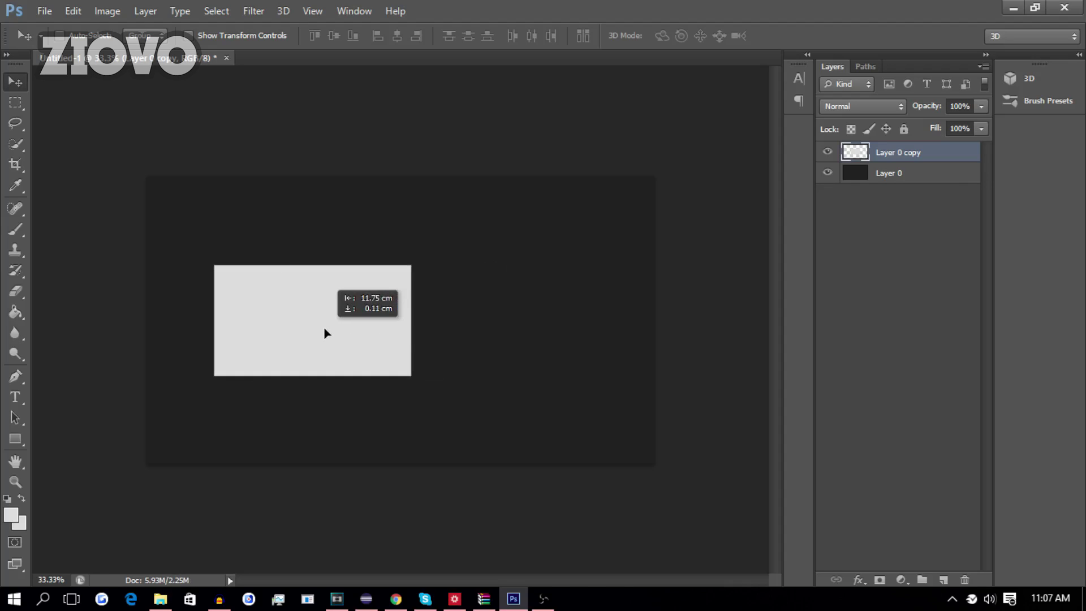
left_click_drag(381, 308, 352, 307)
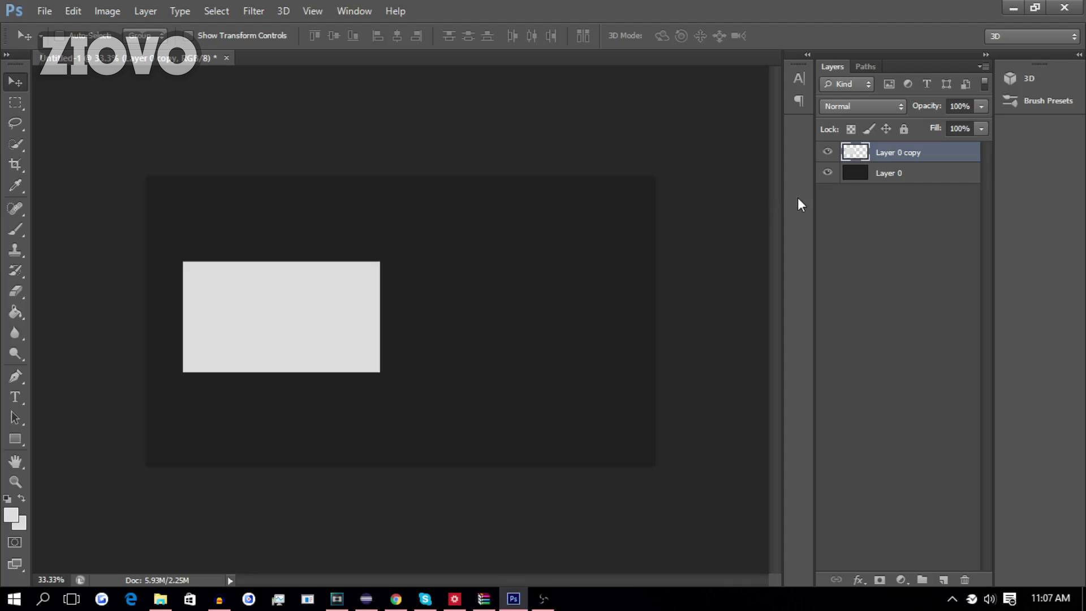
Step: Duplicate the grey box, move the copy to the right, and select both box layers
key("ctrl+j")
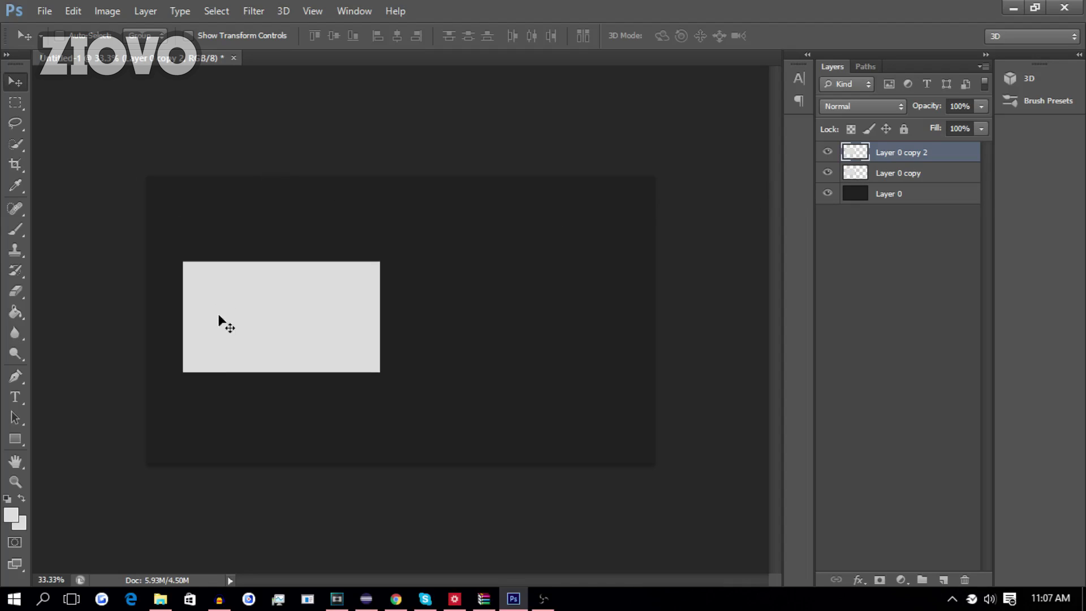
left_click_drag(231, 320, 468, 318)
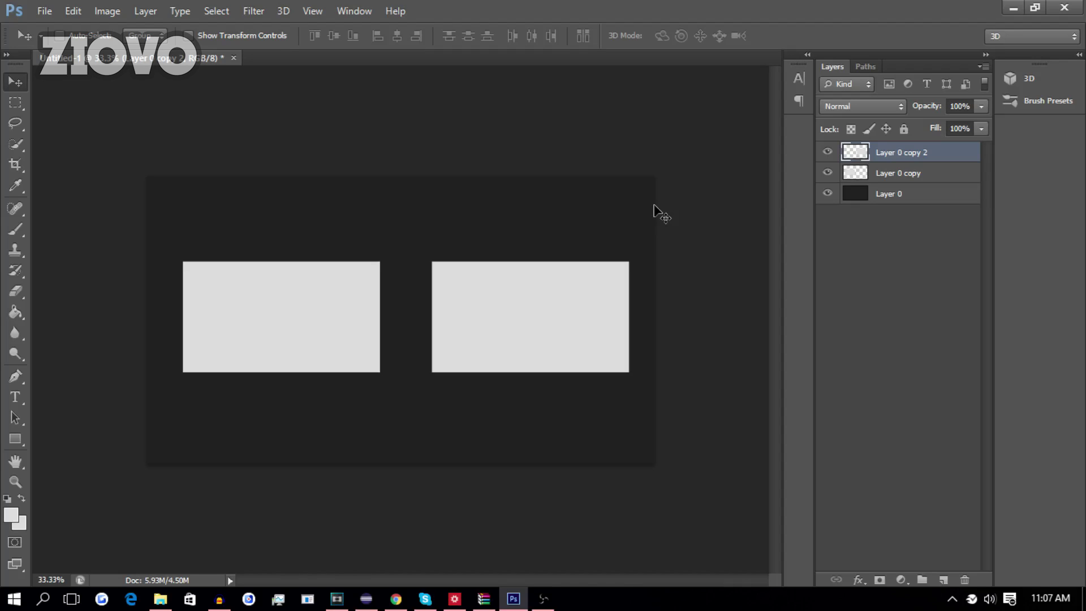
left_click(923, 174, "ctrl")
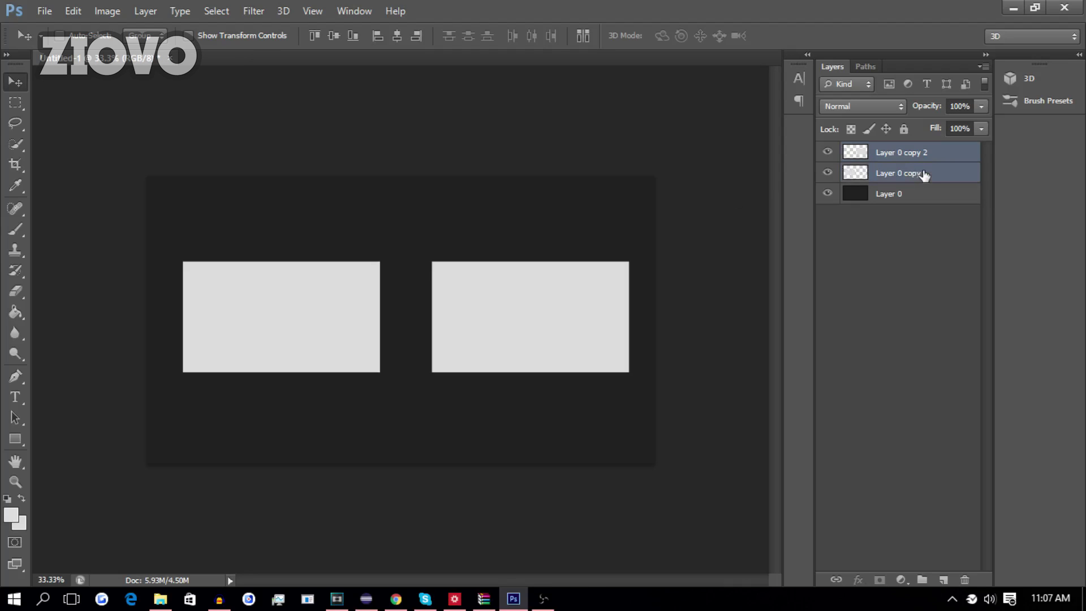
Step: Combine both boxes into one smart object and align it to the canvas's vertical and horizontal centres
right_click(923, 173)
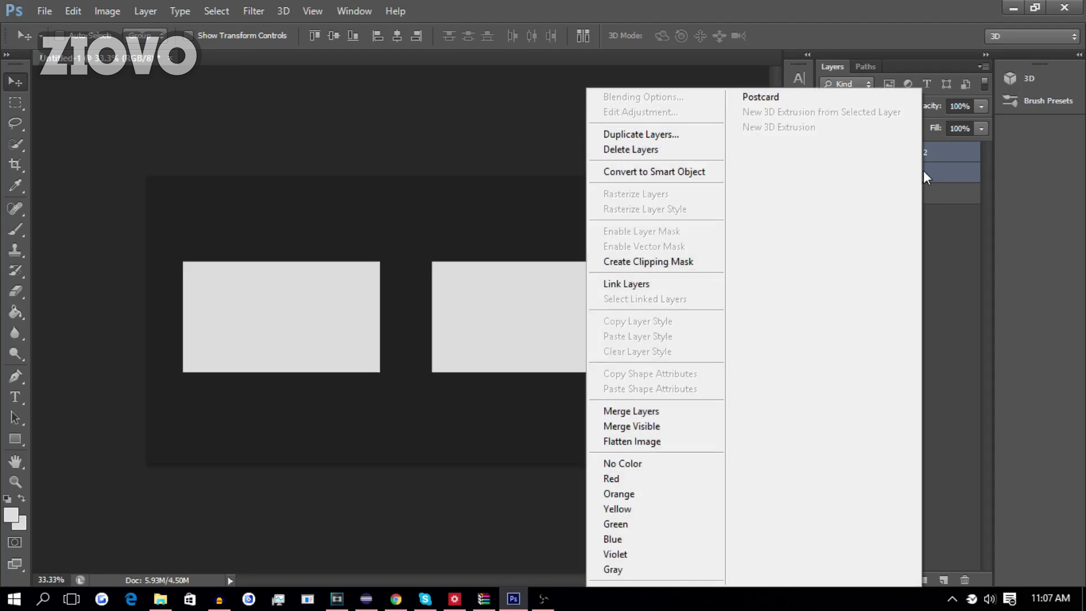
left_click(708, 174)
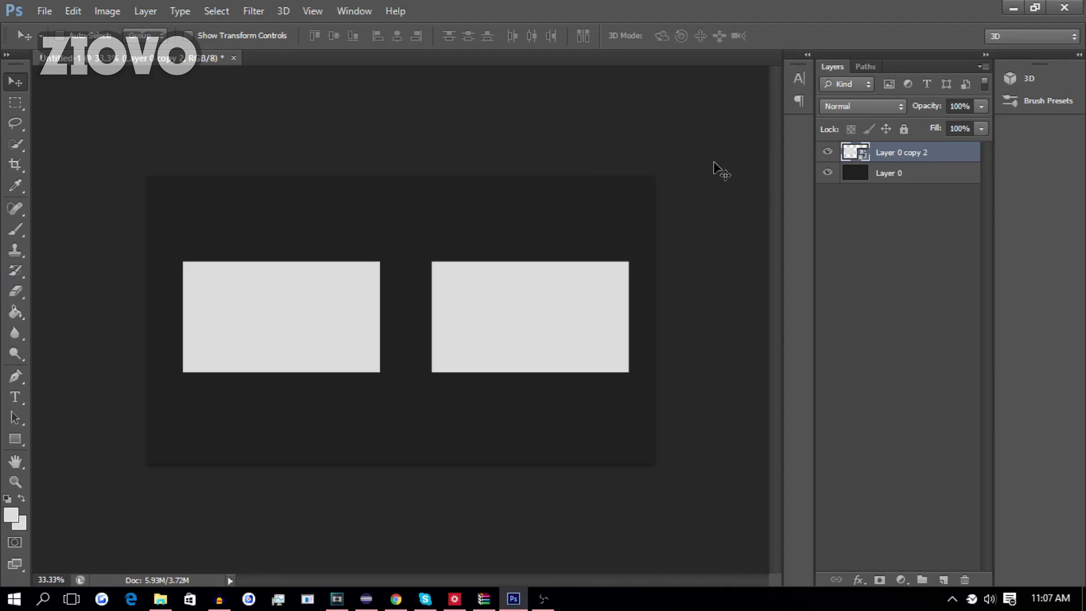
key("ctrl+a")
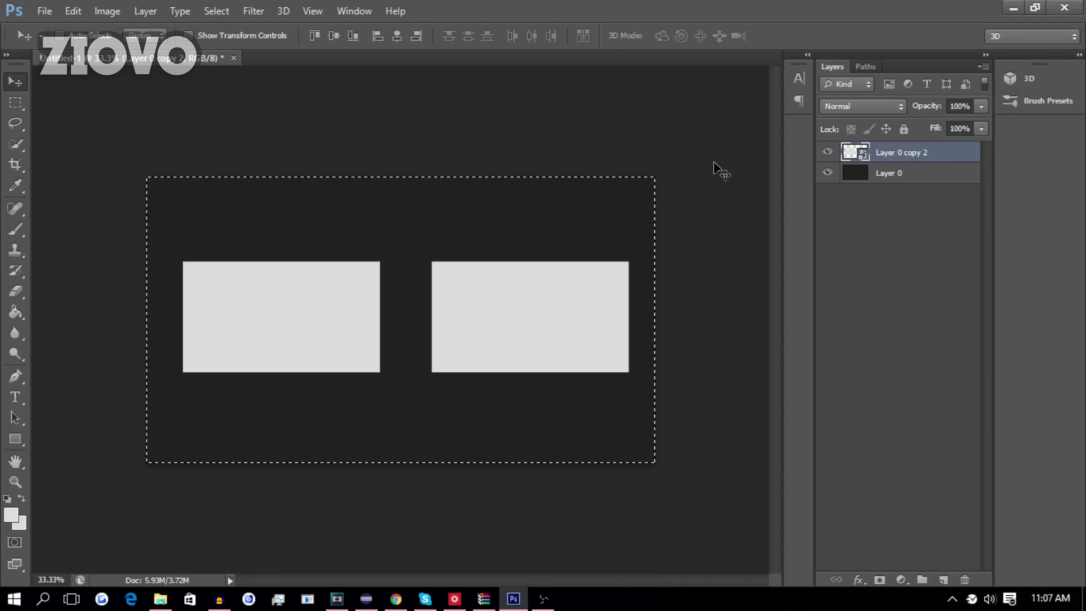
left_click(145, 11)
mouse_move(300, 405)
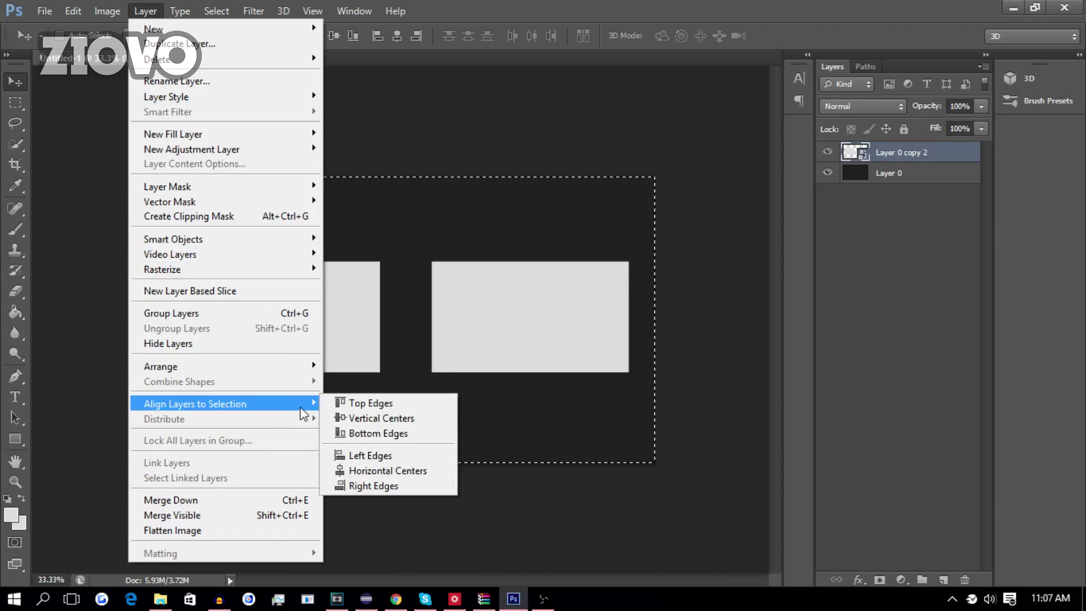
left_click(356, 418)
left_click(146, 11)
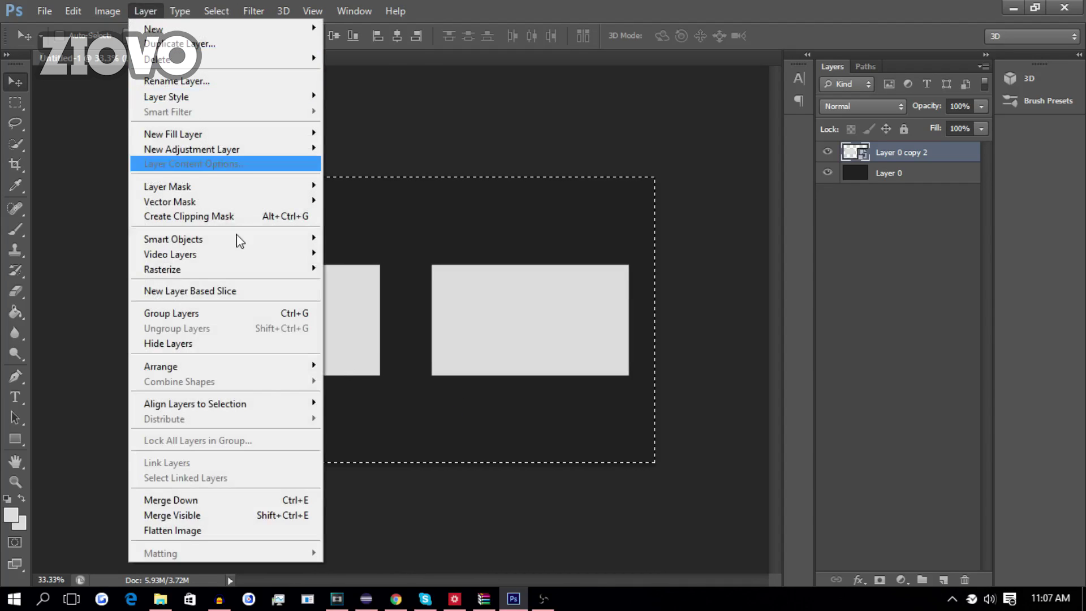
mouse_move(300, 405)
left_click(372, 466)
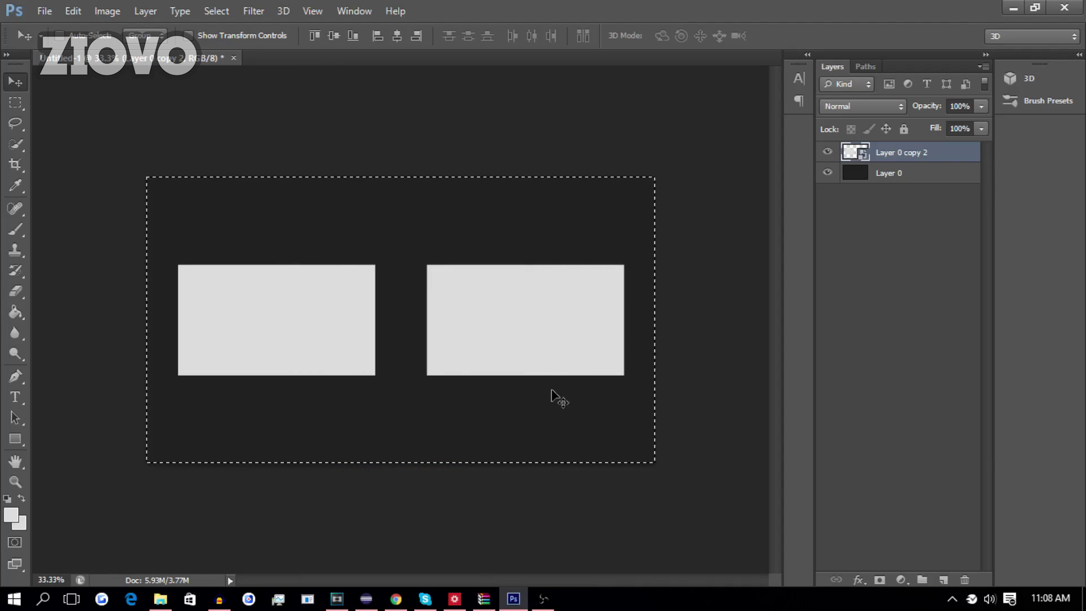
key("ctrl+d")
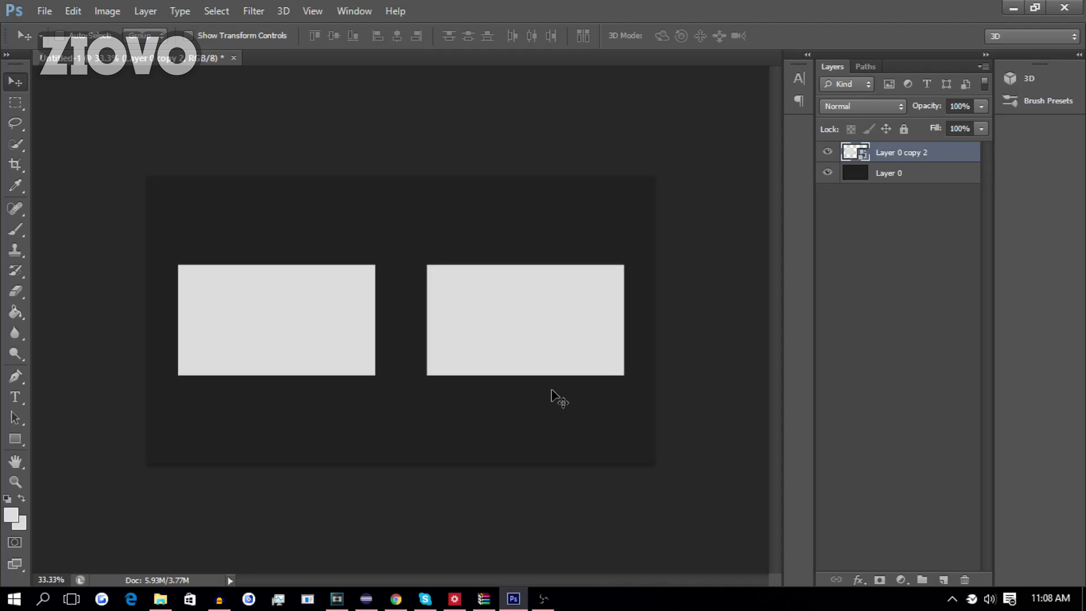
right_click(908, 151)
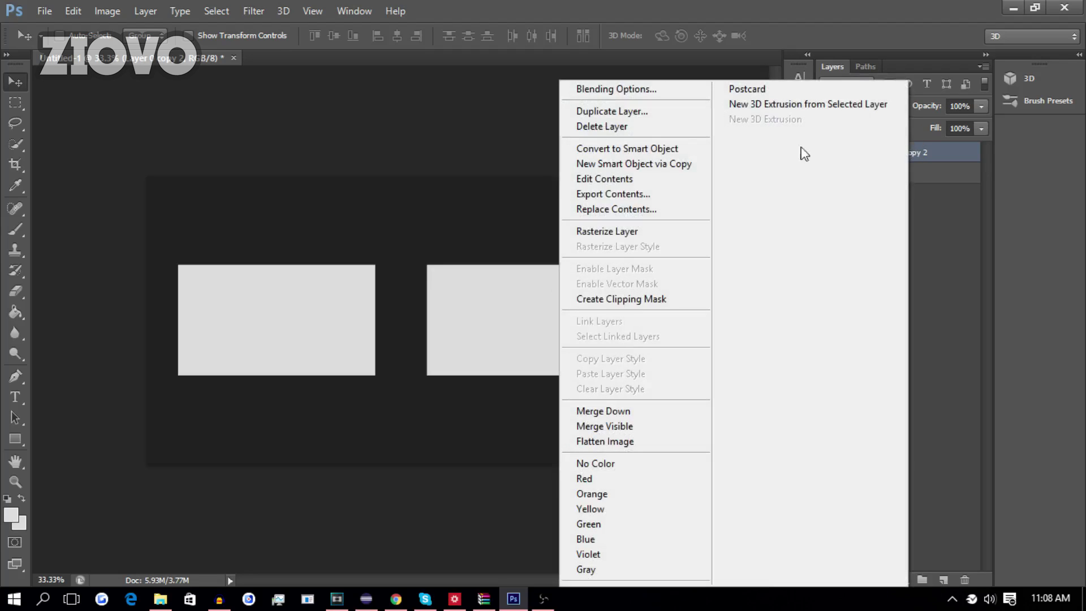
Step: Give the boxes a 10 px bright cyan (#19e3f0) stroke
left_click(595, 90)
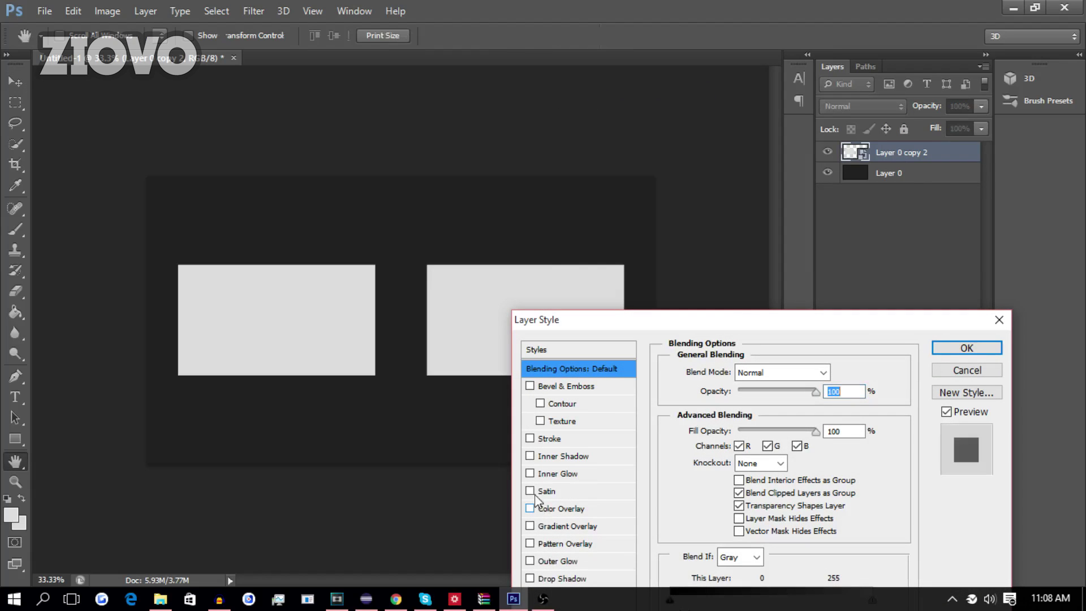
left_click(531, 440)
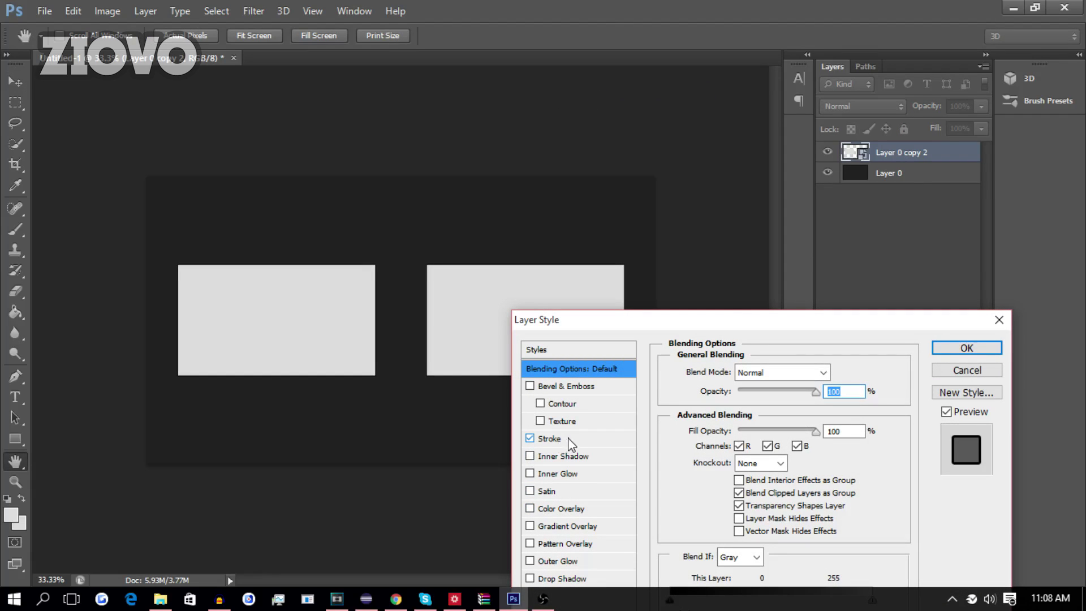
left_click(569, 437)
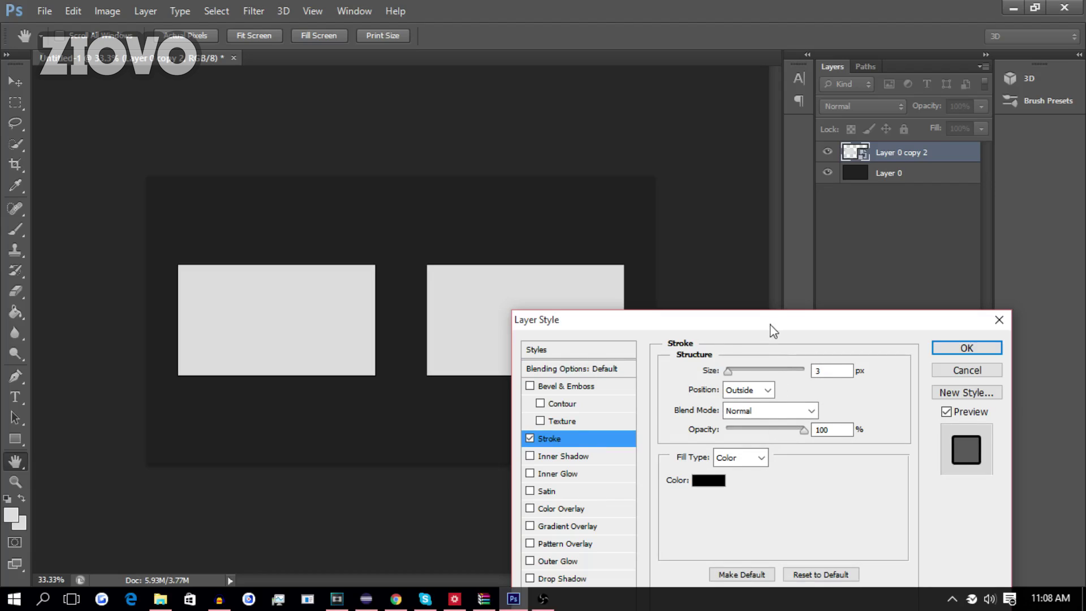
left_click_drag(774, 331, 754, 218)
double_click(818, 258)
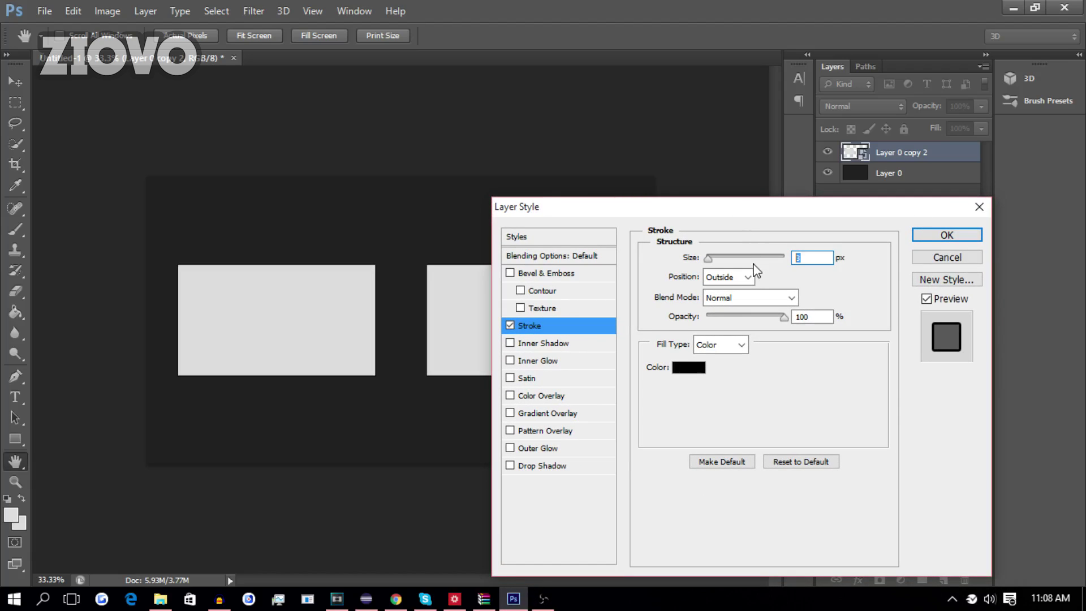
type("7")
key("BackSpace")
type("10")
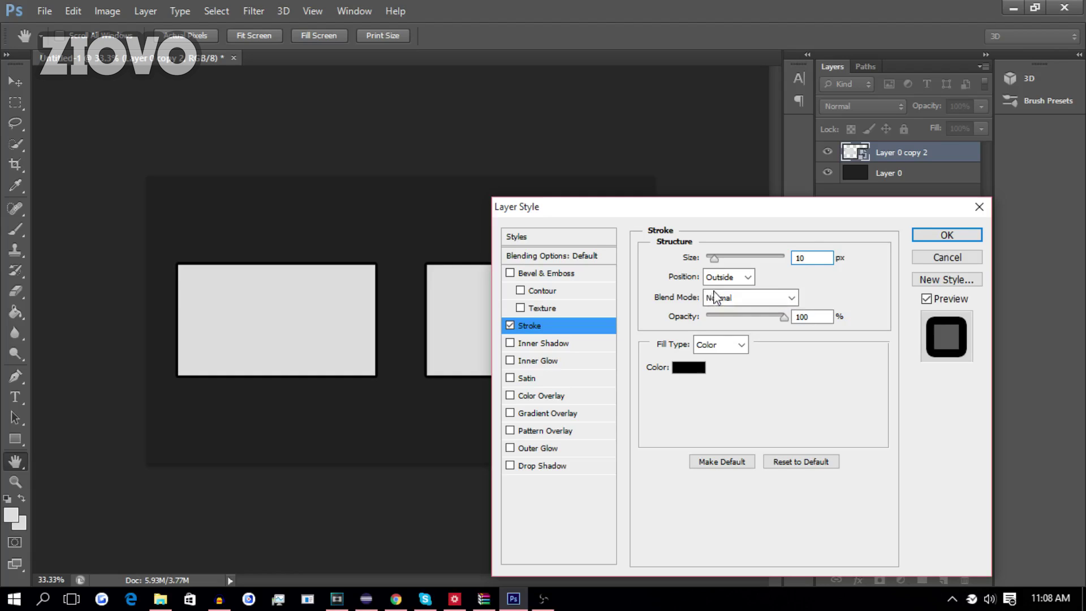
left_click(688, 367)
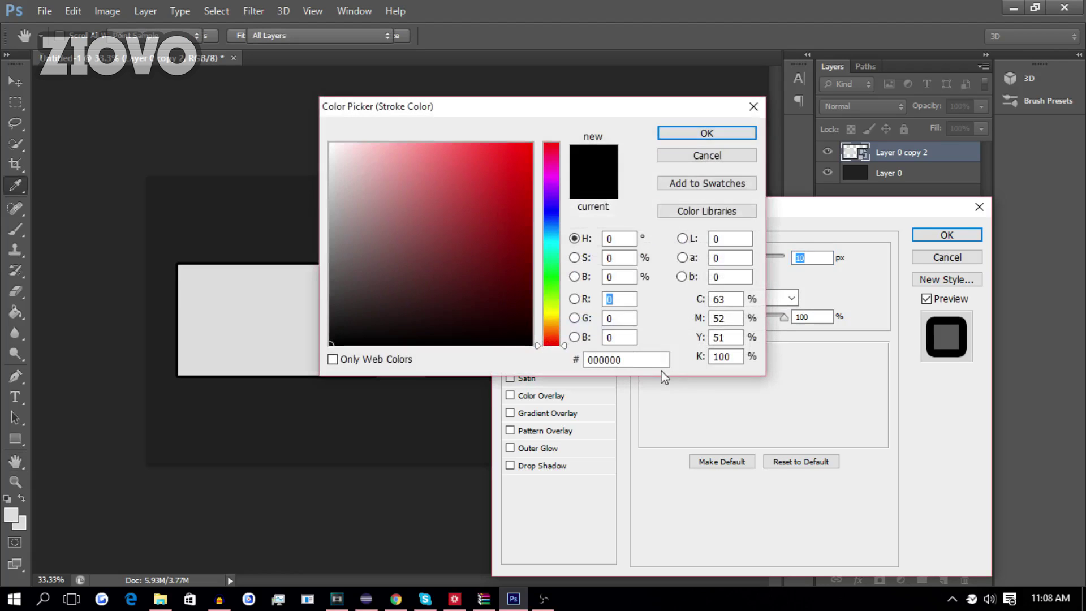
left_click(550, 242)
left_click(511, 155)
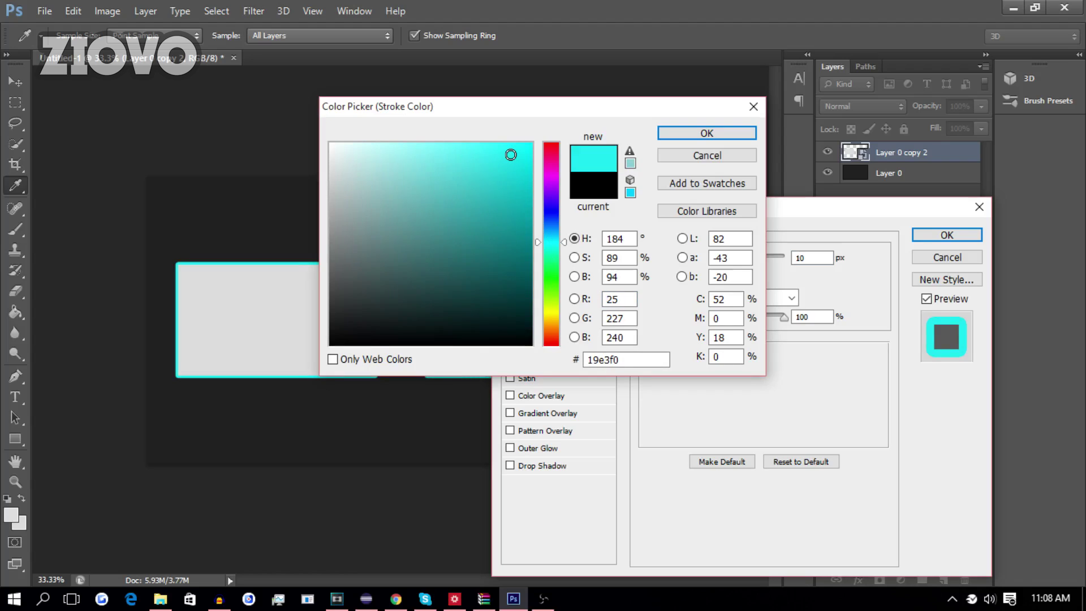
left_click(707, 133)
Step: Add a drop shadow with 100% opacity, distance 0, spread 50 and size 50
left_click_drag(649, 215, 682, 122)
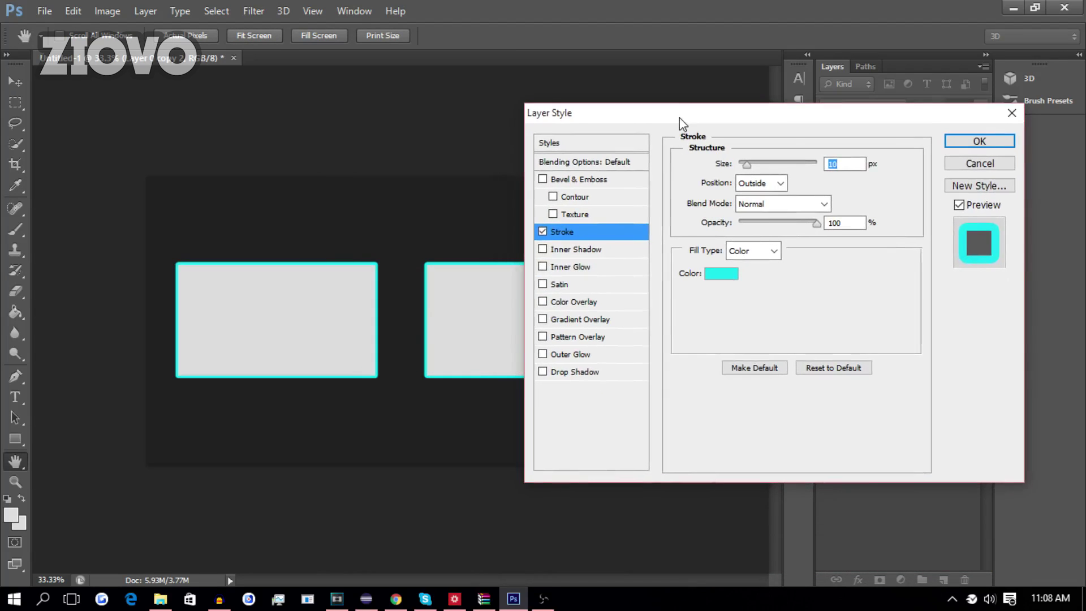
left_click(565, 373)
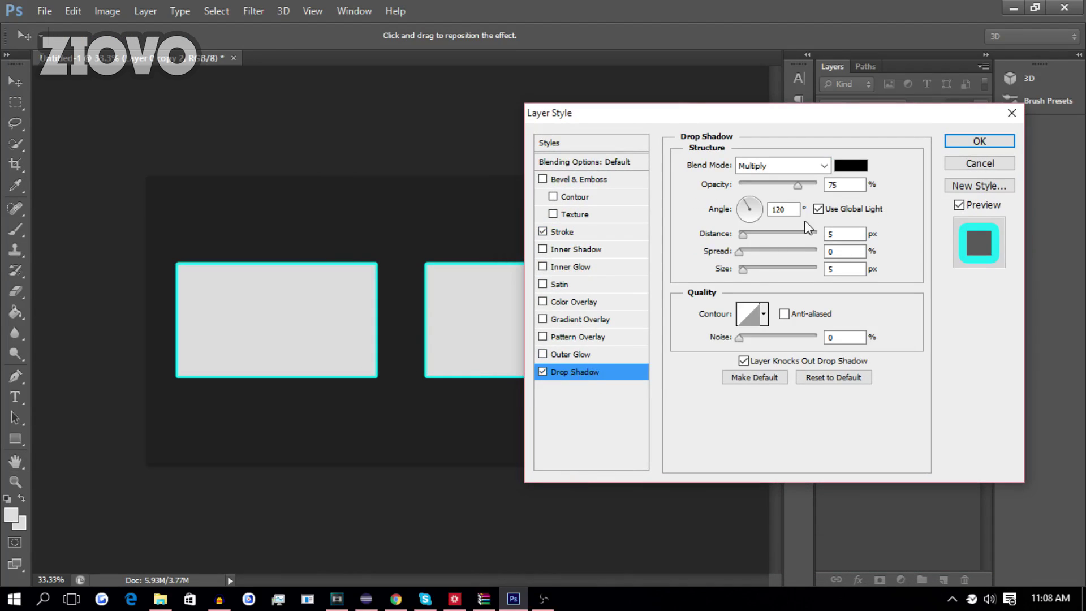
left_click_drag(797, 185, 820, 187)
double_click(843, 234)
type("0")
key("Tab")
type("33")
key("Tab")
type("33")
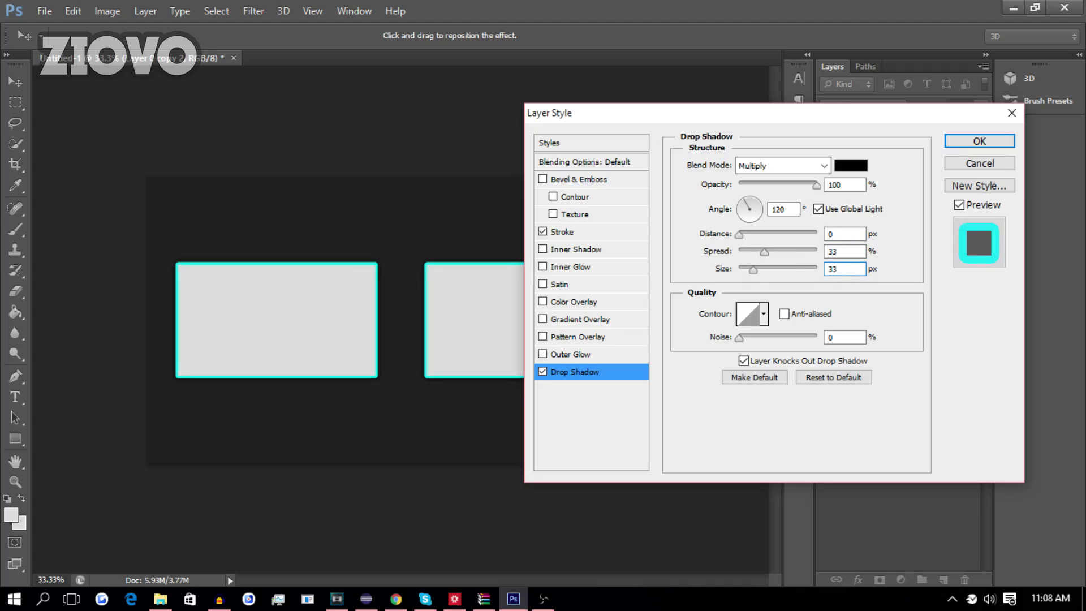
key("shift+Tab")
type("50")
key("Tab")
type("50")
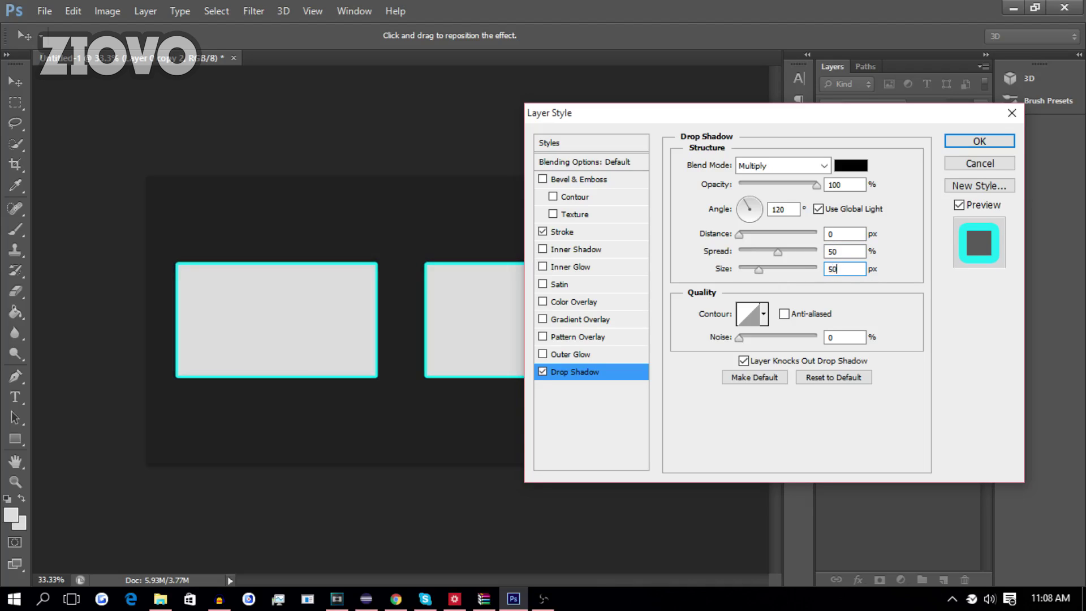
left_click(972, 141)
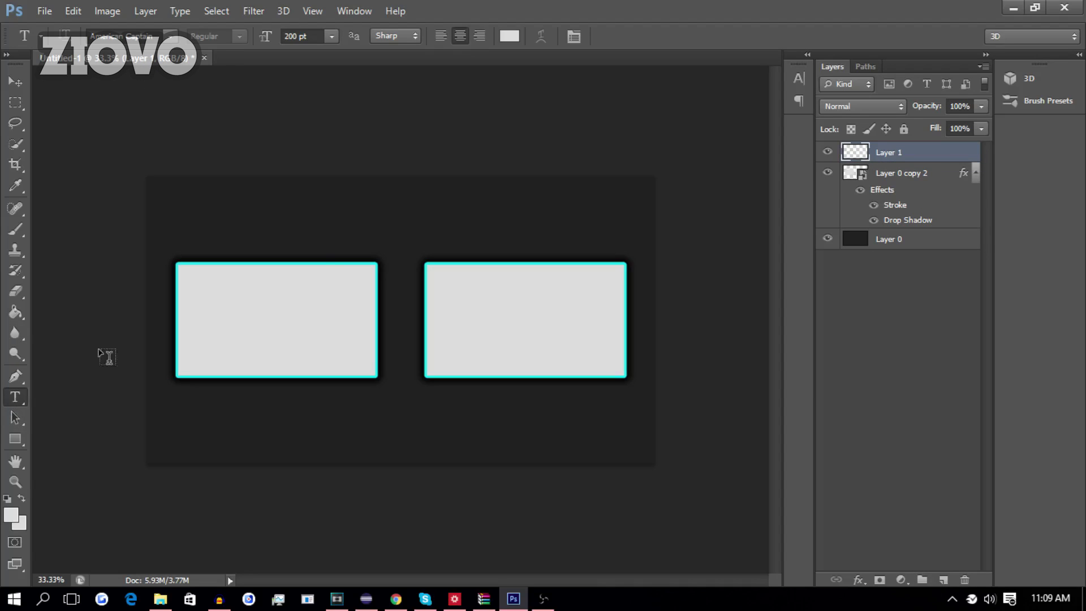
Step: Type the bold title 'THANKS FOR WATCHING!' above the boxes
left_click(234, 220)
left_click(106, 32)
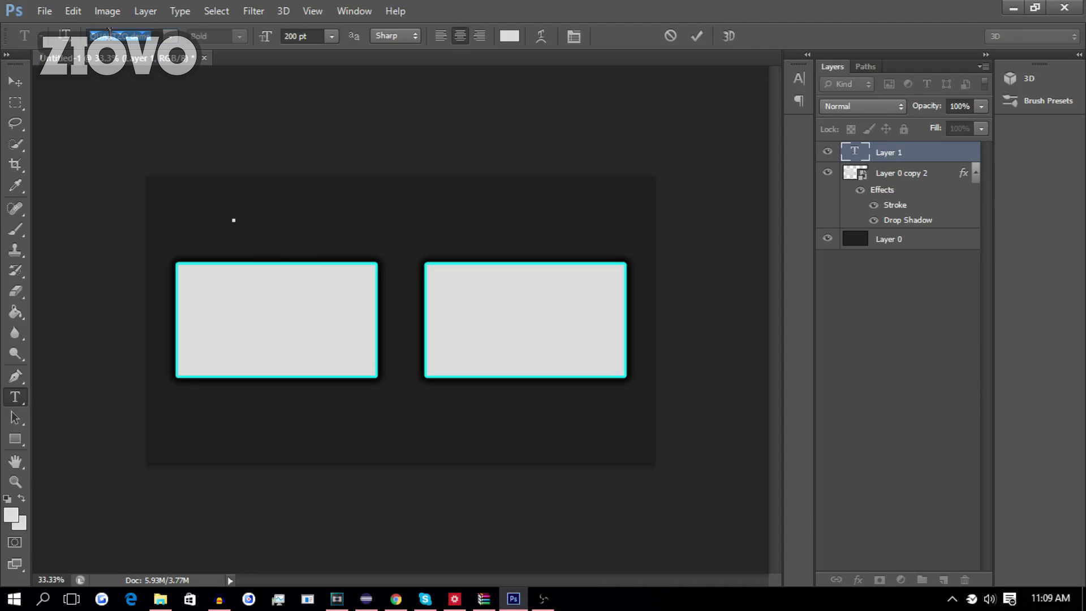
key("Return")
type("THANKS FOR")
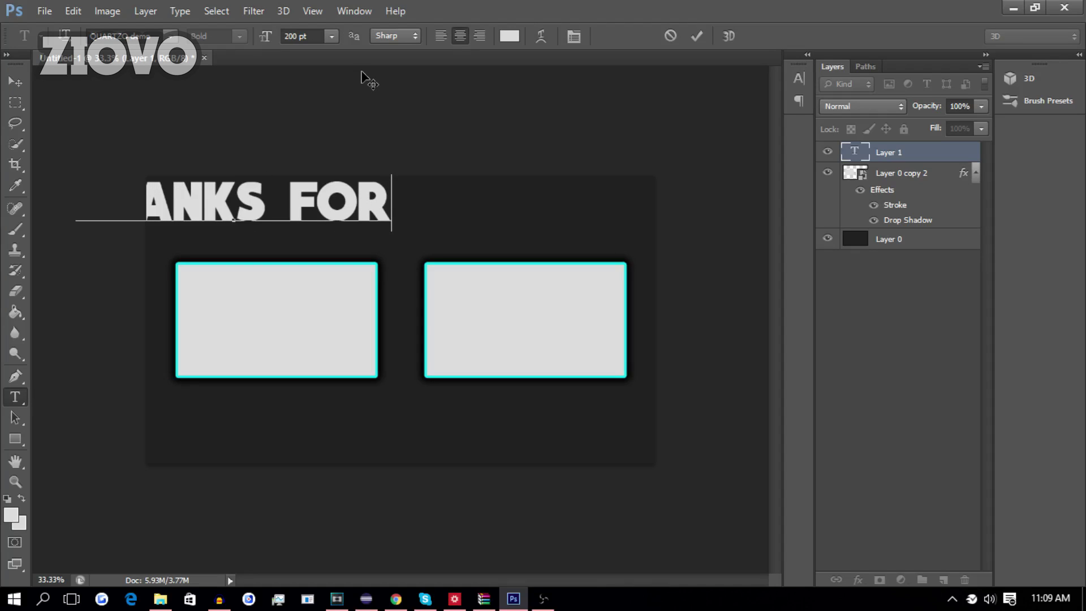
type(" WATCHING!")
left_click(694, 37)
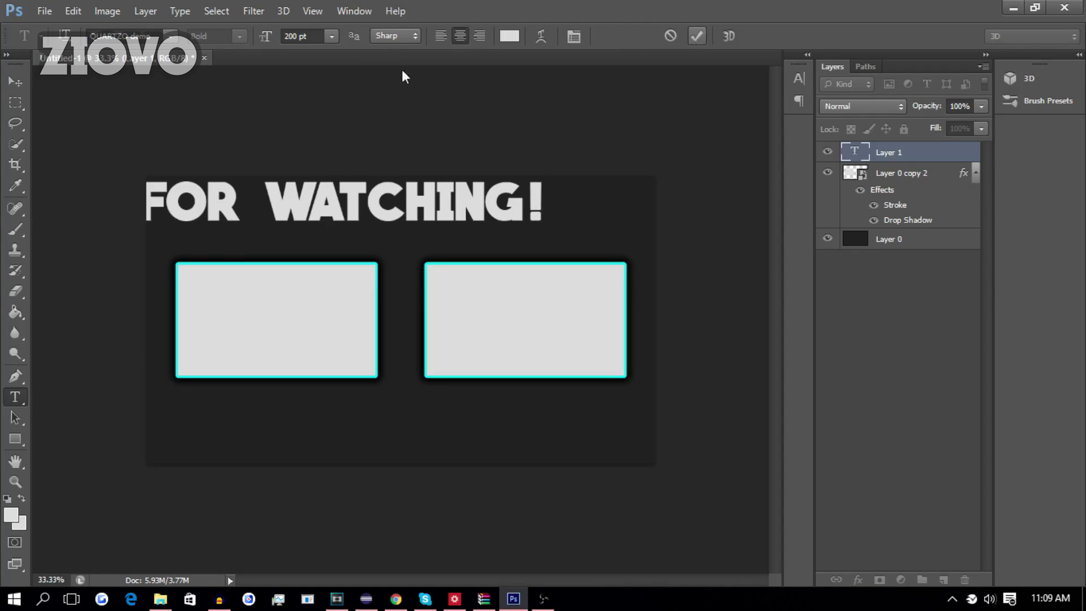
Step: Scale the title to about 61% and position it centred above the boxes
left_click(15, 82)
left_click_drag(229, 196, 303, 215)
key("ctrl+t")
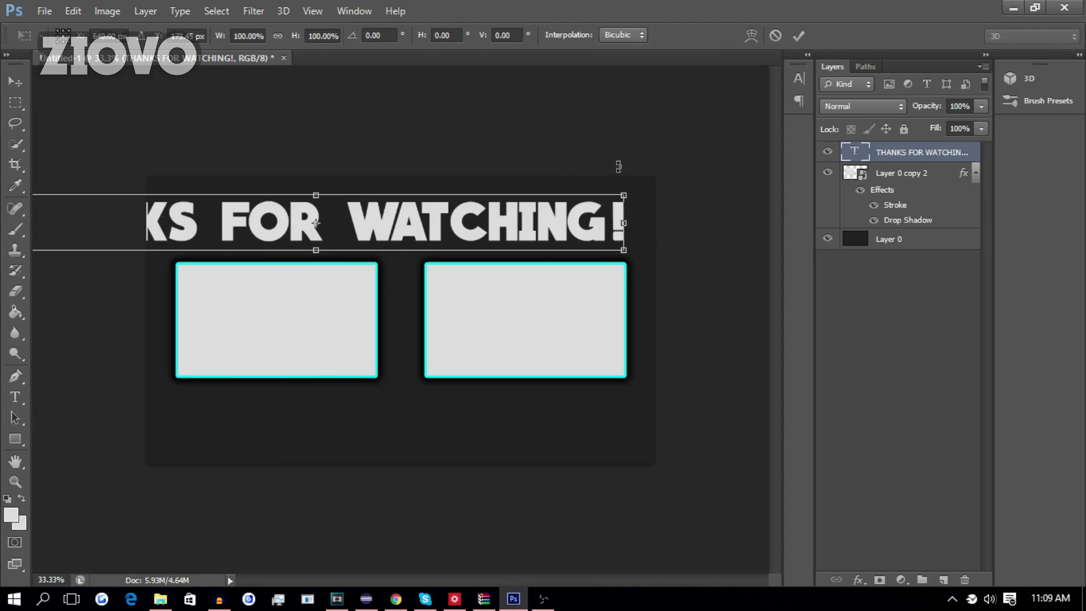
left_click_drag(627, 197, 371, 247)
left_click_drag(303, 241, 516, 226)
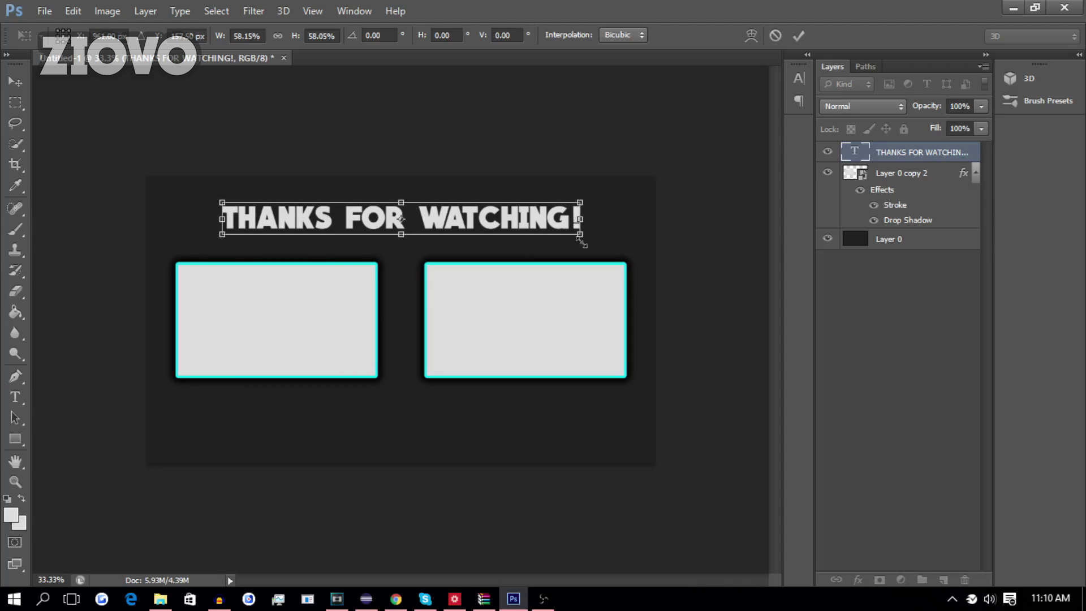
left_click_drag(581, 243, 600, 240)
left_click(799, 35)
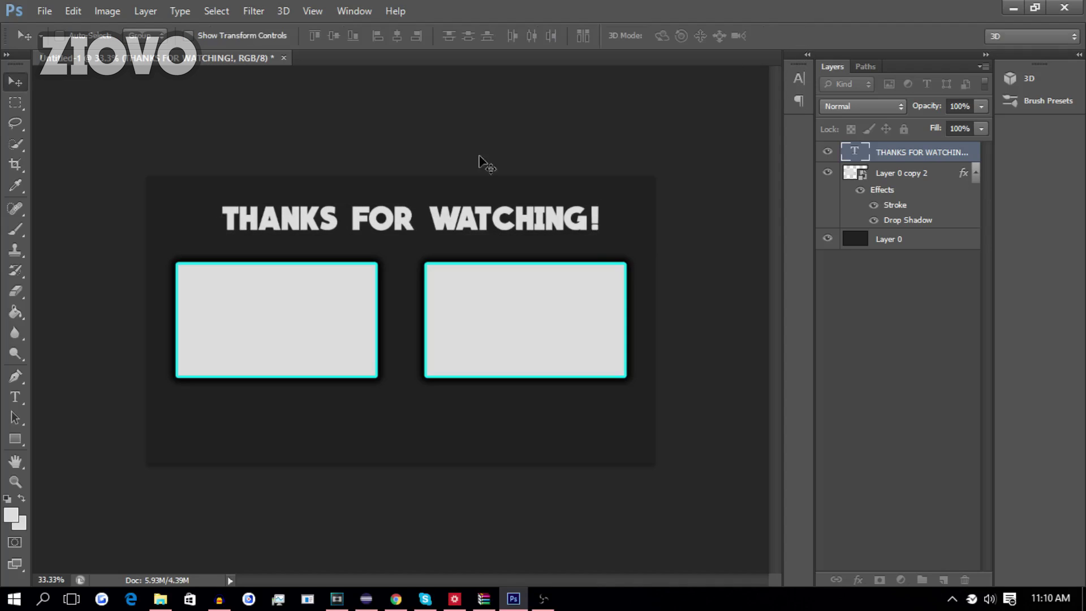
left_click_drag(317, 217, 313, 219)
Step: Align the title to the canvas's horizontal centre and add a new empty layer
key("ctrl+a")
left_click(155, 8)
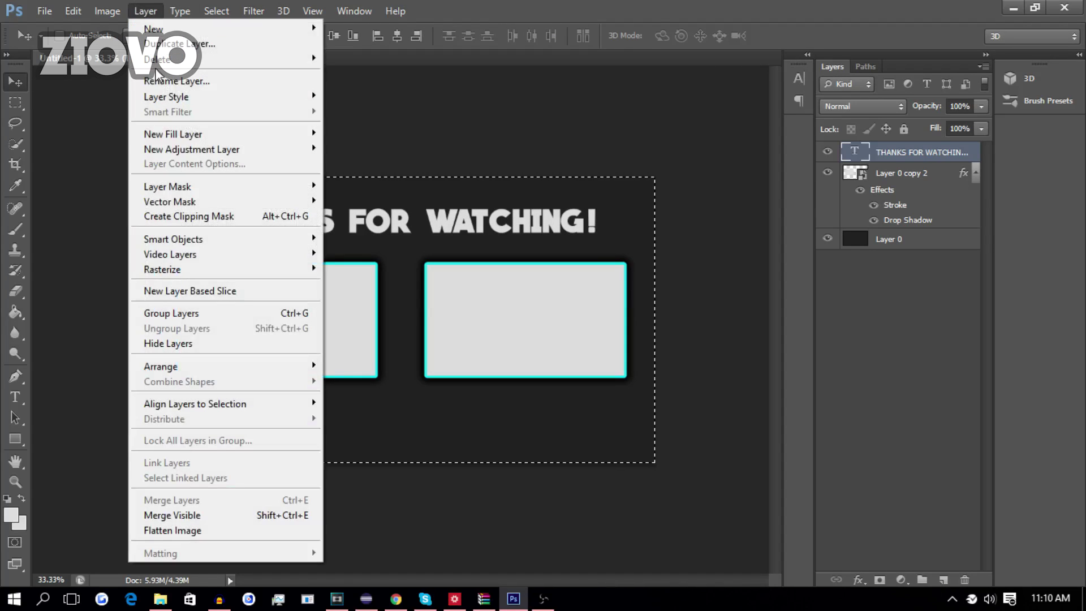
mouse_move(255, 406)
left_click(396, 470)
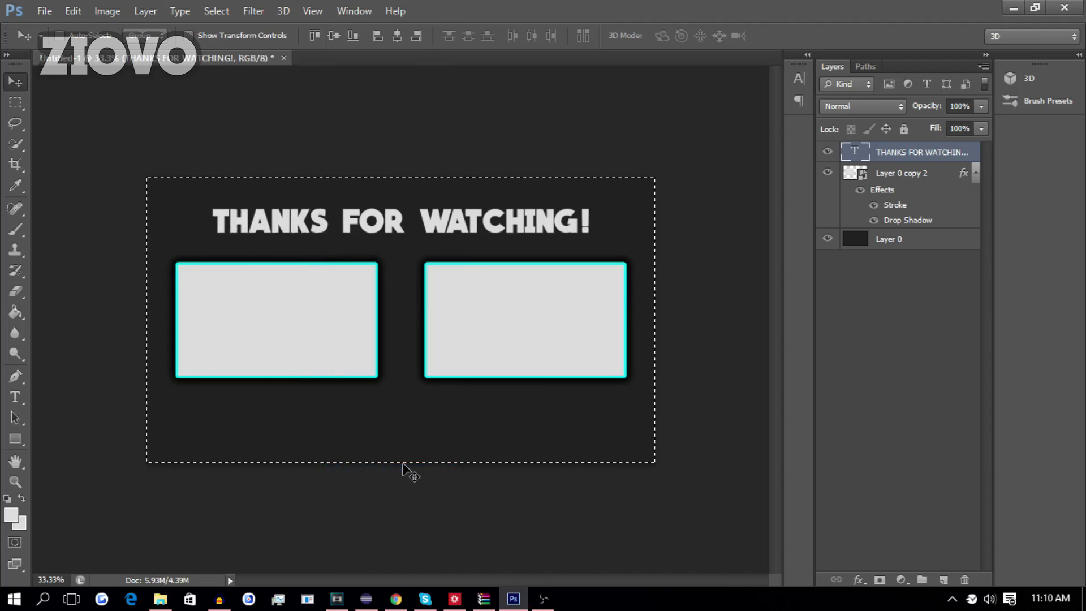
key("ctrl+d")
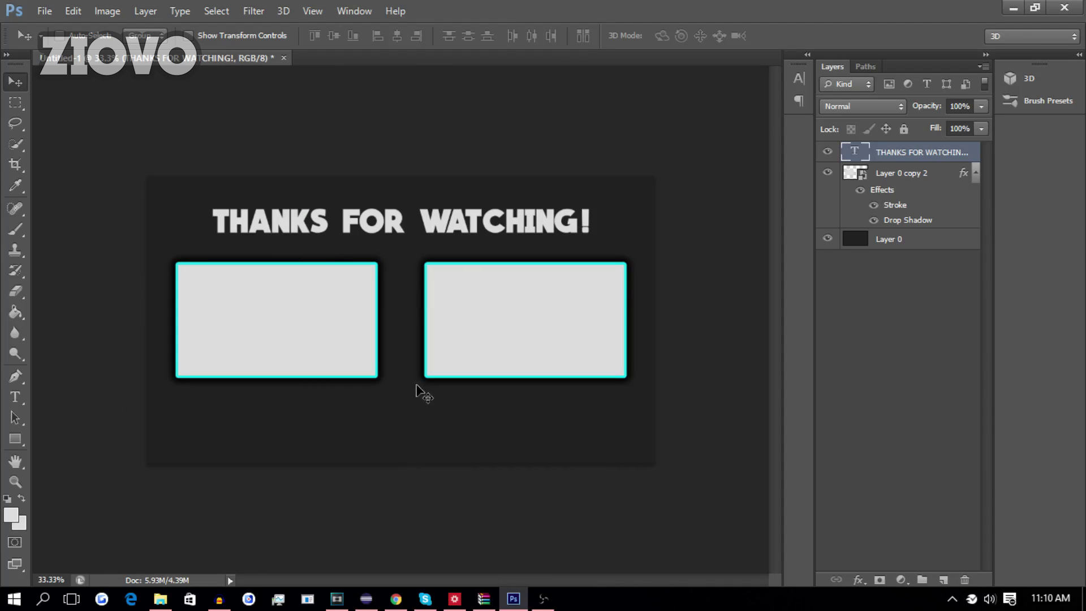
left_click(944, 580)
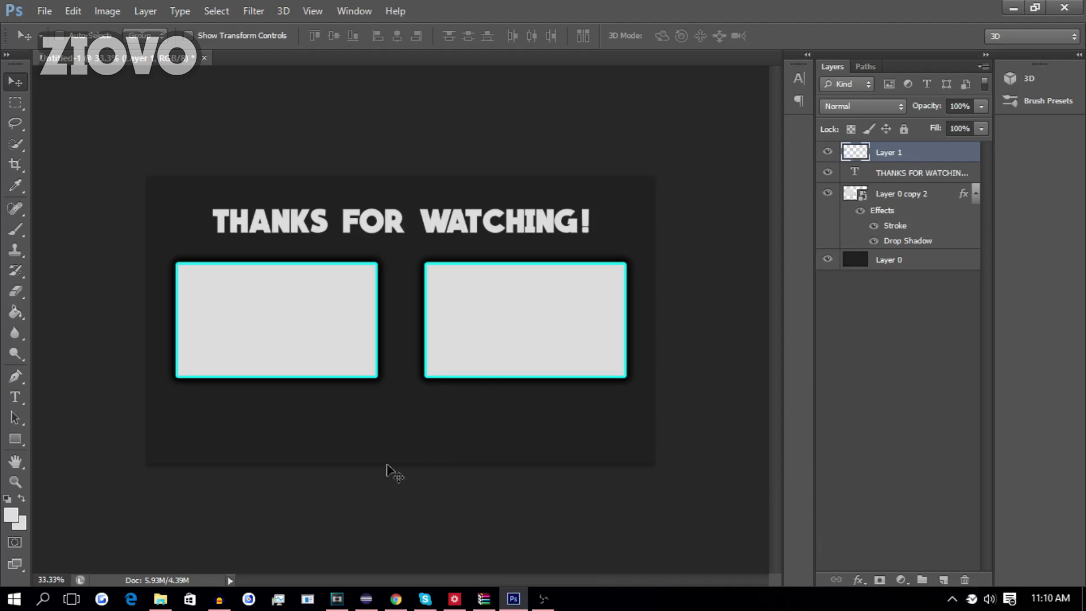
Step: Add 'SUBSCRIBE!' text below the boxes and drag it toward the centre
left_click(14, 396)
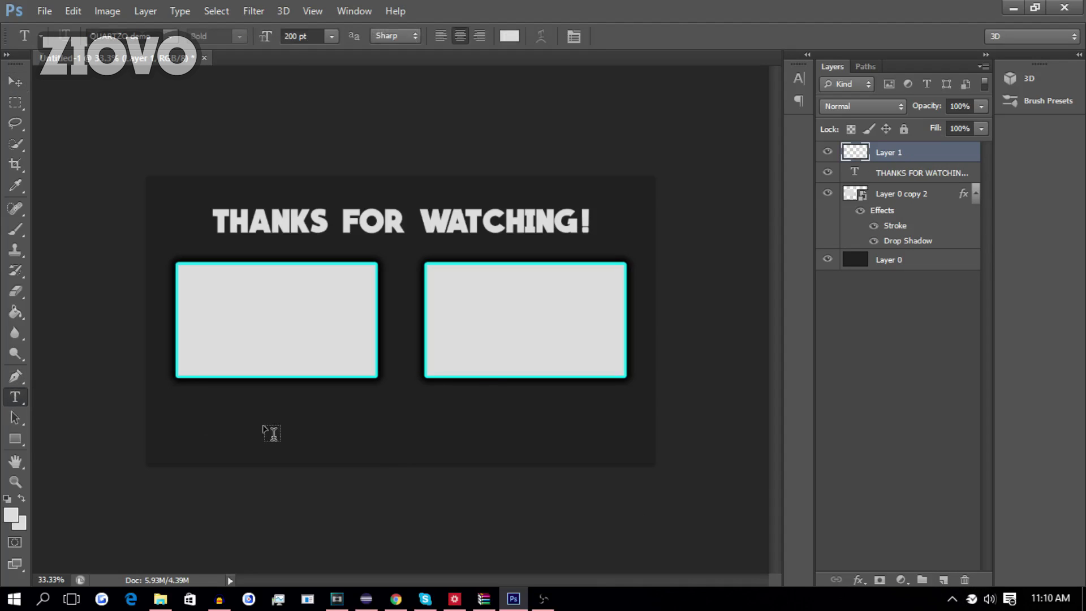
left_click(262, 427)
type("SUBSCRIBE!")
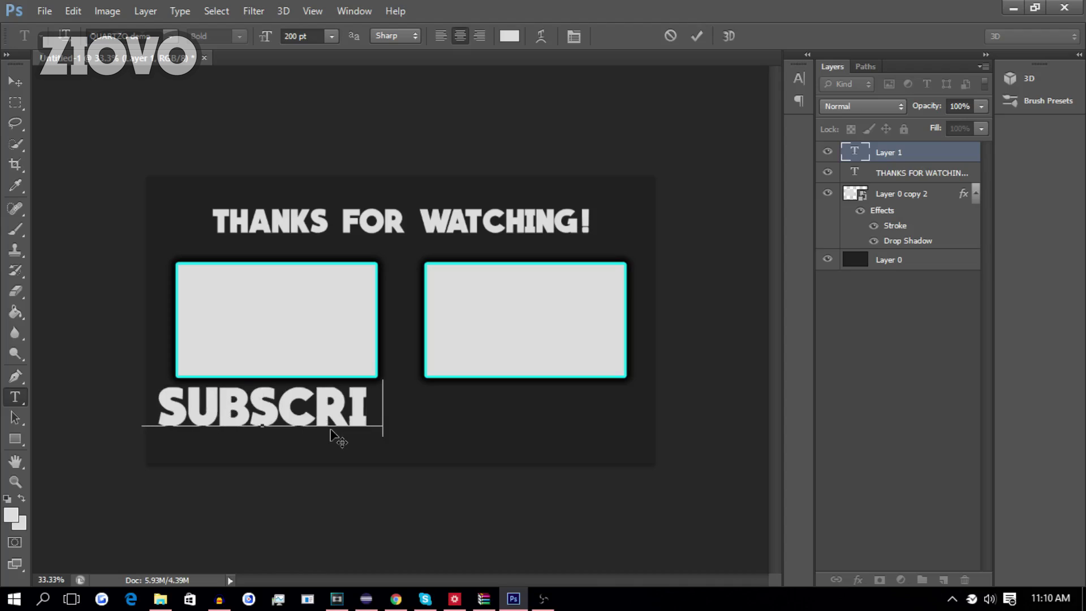
left_click(697, 36)
left_click(15, 81)
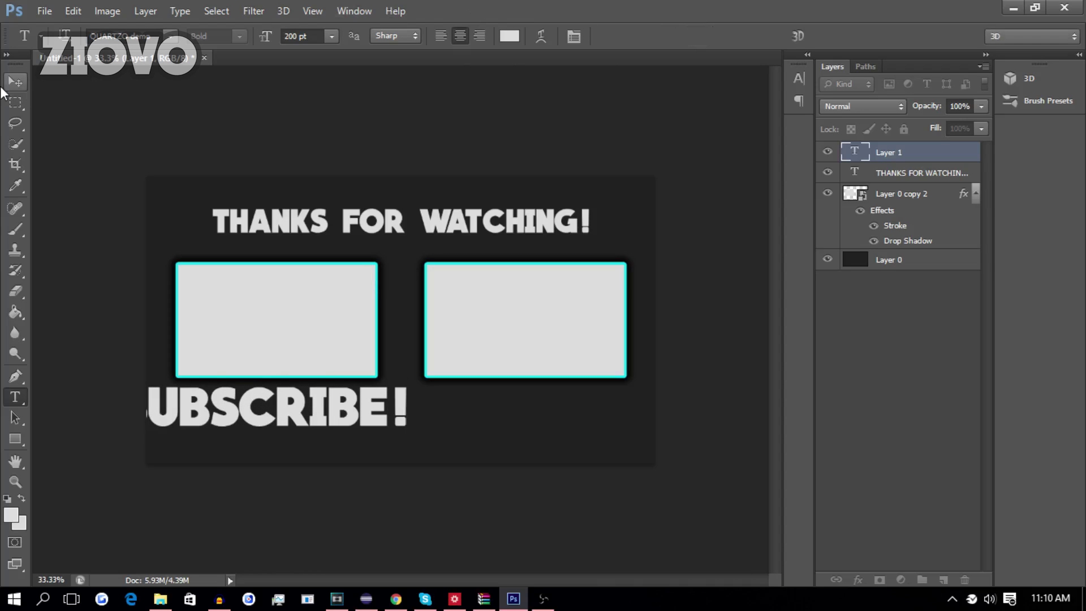
left_click_drag(281, 417, 409, 434)
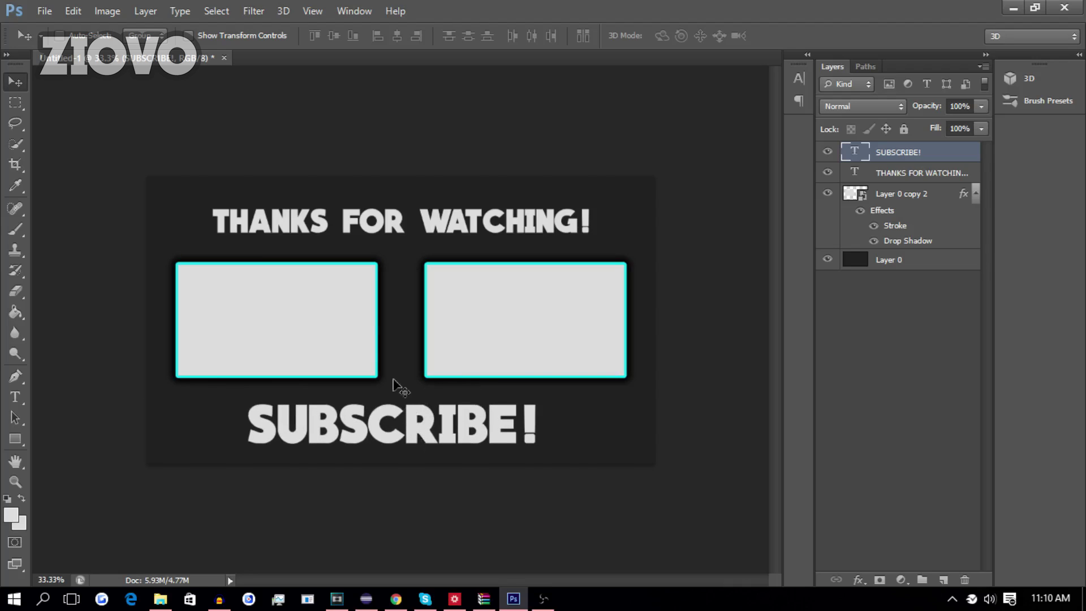
Step: Align SUBSCRIBE! to the canvas's horizontal centre
key("ctrl+a")
left_click(135, 9)
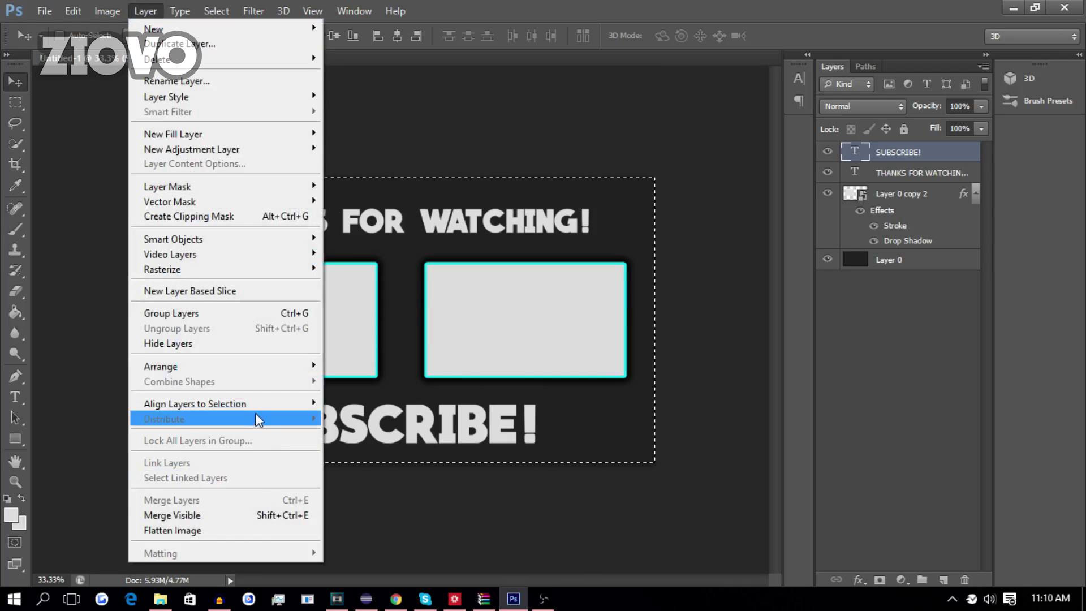
mouse_move(262, 404)
left_click(396, 472)
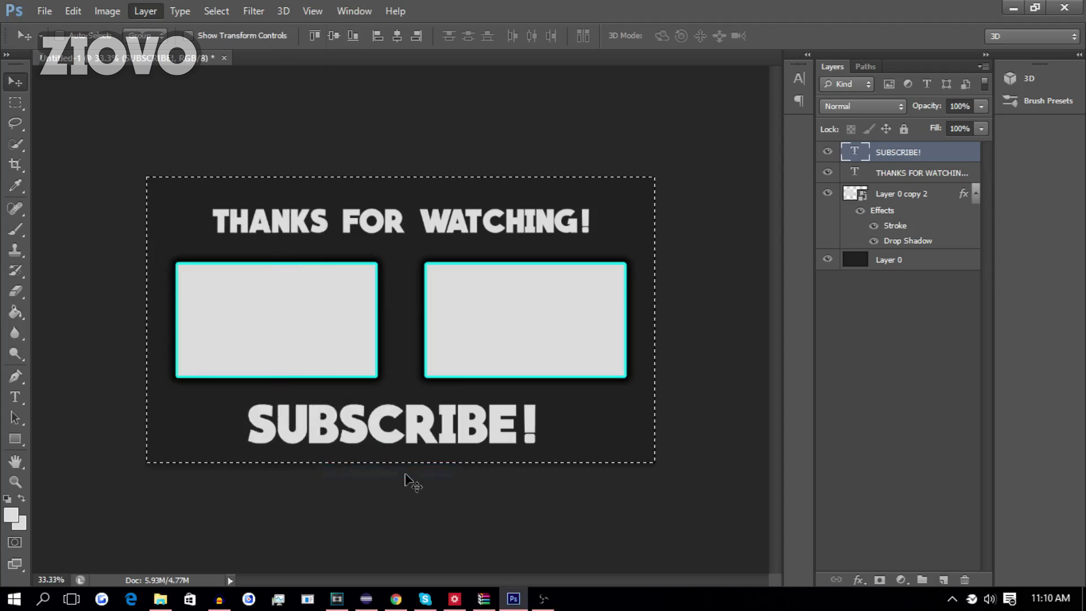
key("ctrl+d")
Step: Nudge the THANKS FOR WATCHING! layer with the arrow keys
left_click(908, 174)
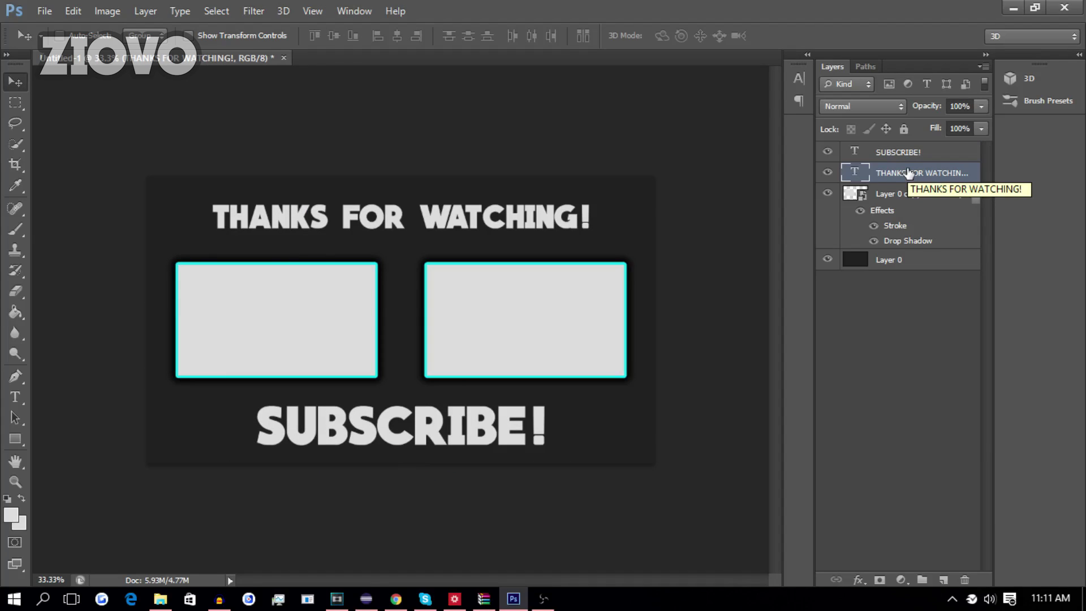
key("Up")
key("Up")
key("Up")
key("Up")
key("Up")
key("Up")
key("Up")
key("Up")
key("Up")
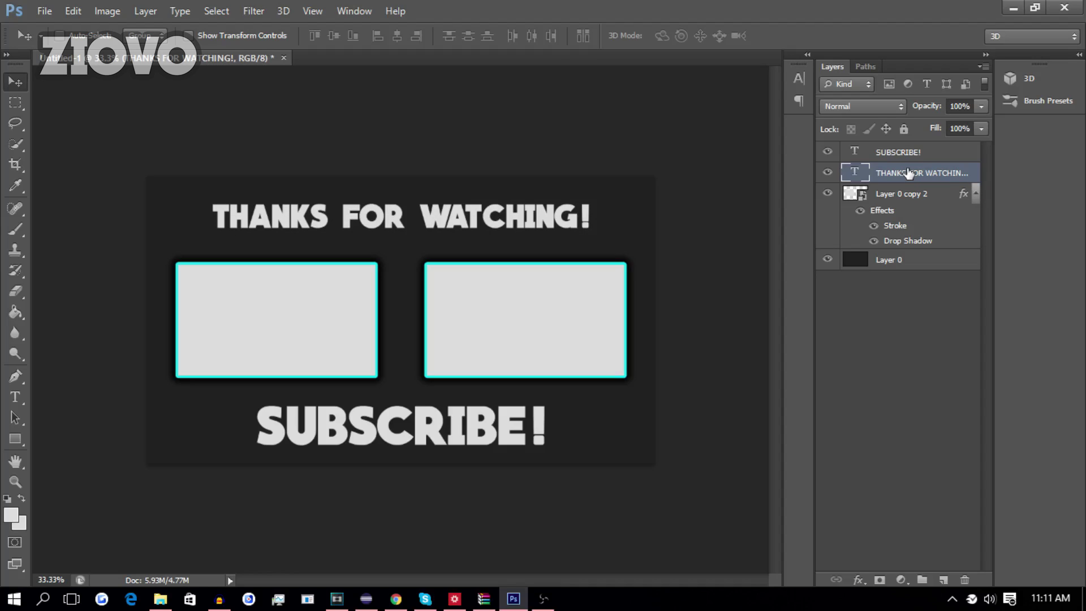
key("Down")
key("Down")
key("Down")
key("Down")
key("Down")
key("Down")
Step: Give the heading a drop shadow with distance 0, spread 44 and size 44
right_click(908, 173)
left_click(657, 93)
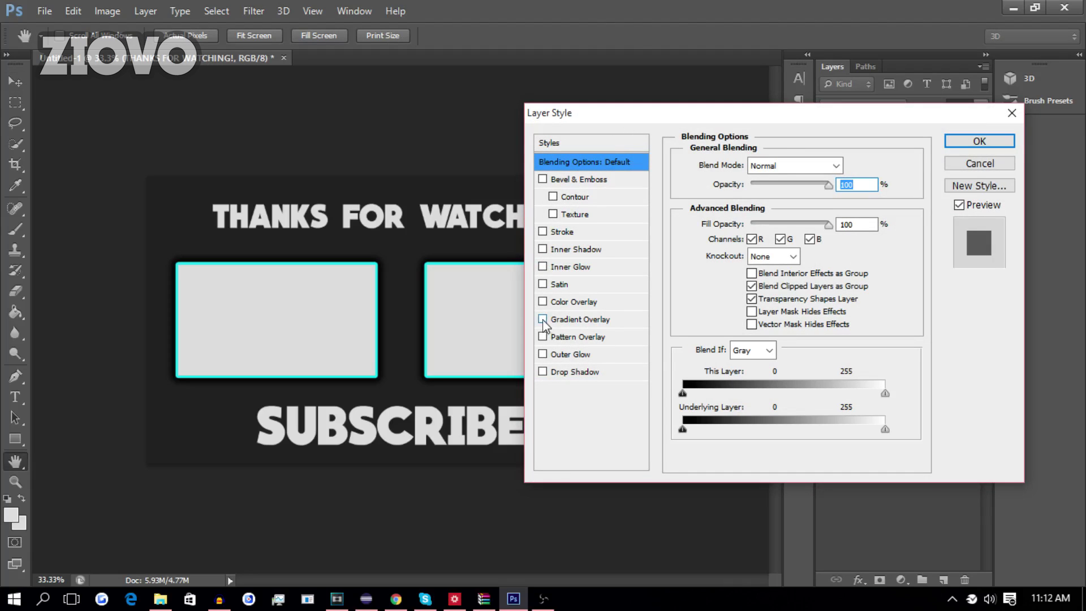
left_click(543, 373)
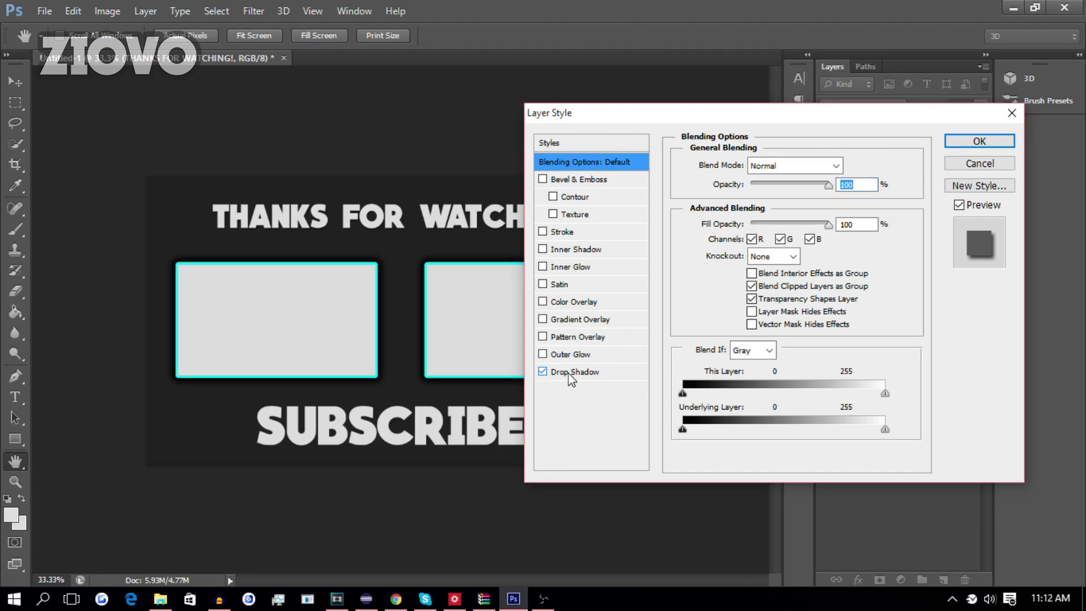
left_click(574, 373)
left_click(845, 234)
key("Down")
key("Down")
key("Down")
key("Down")
key("Down")
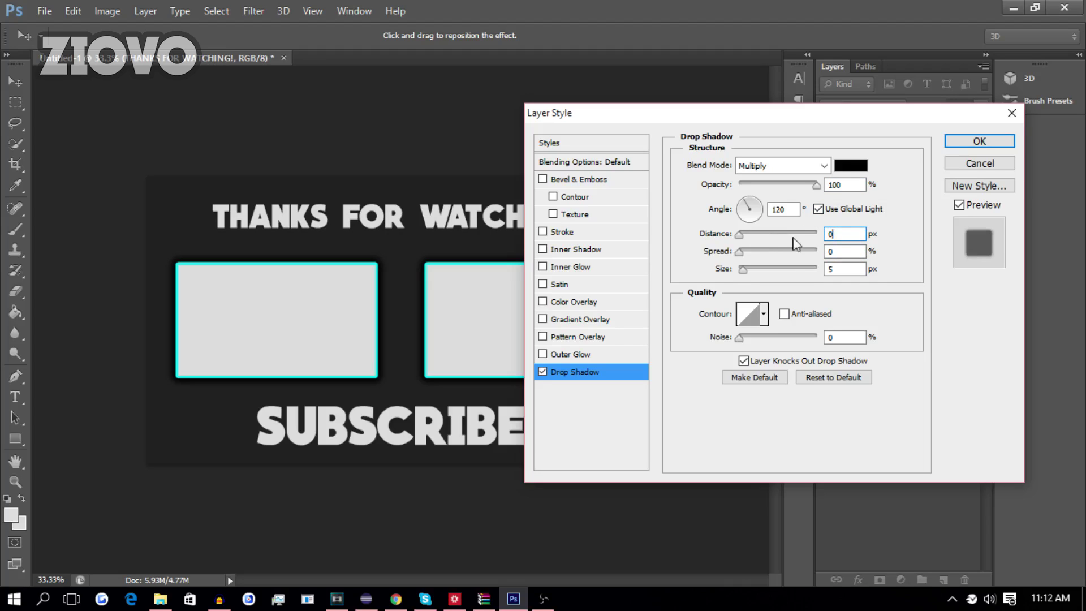
key("Tab")
type("44")
key("Tab")
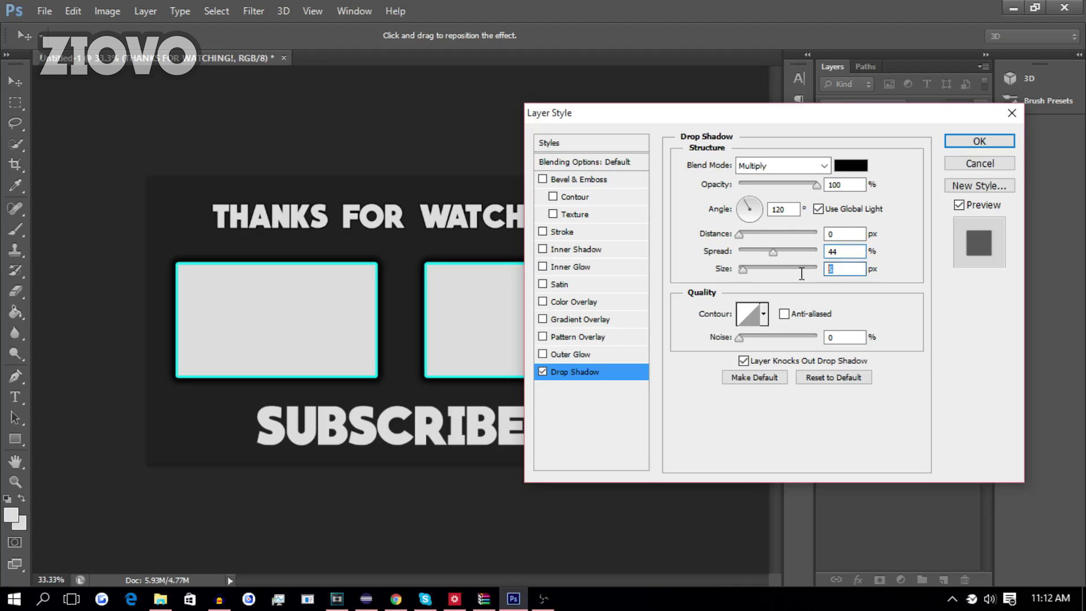
type("44")
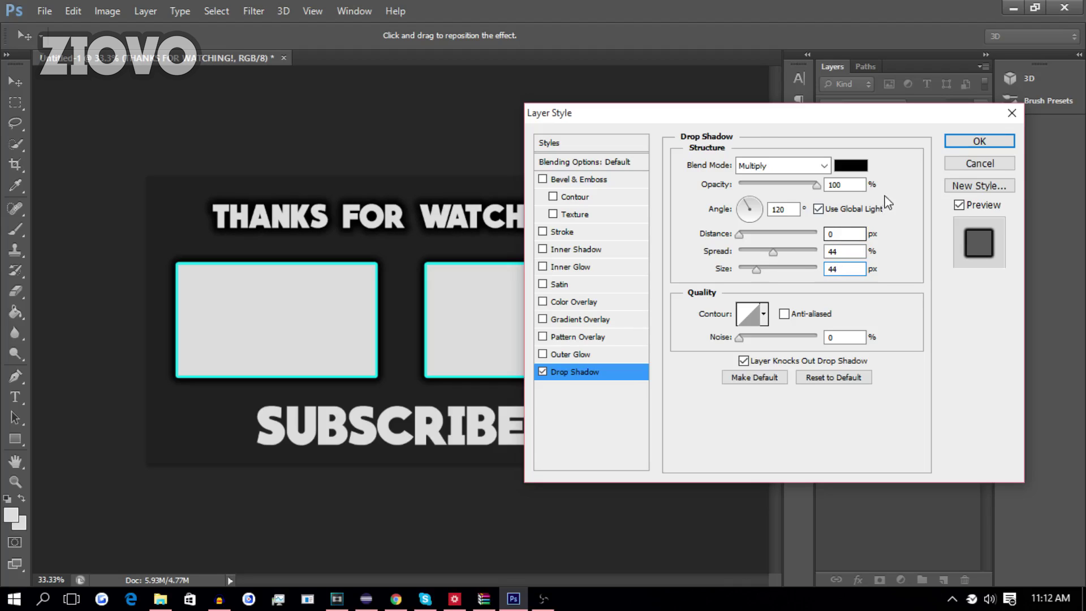
Step: Add a 7 px black stroke to the heading and apply the styles
left_click(543, 232)
left_click(562, 232)
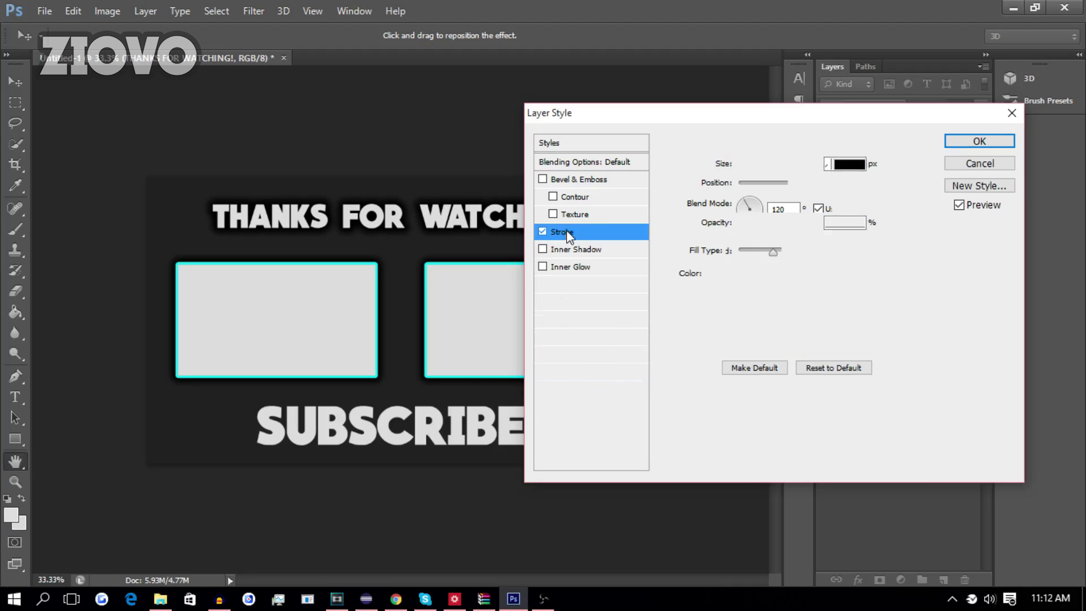
type("7")
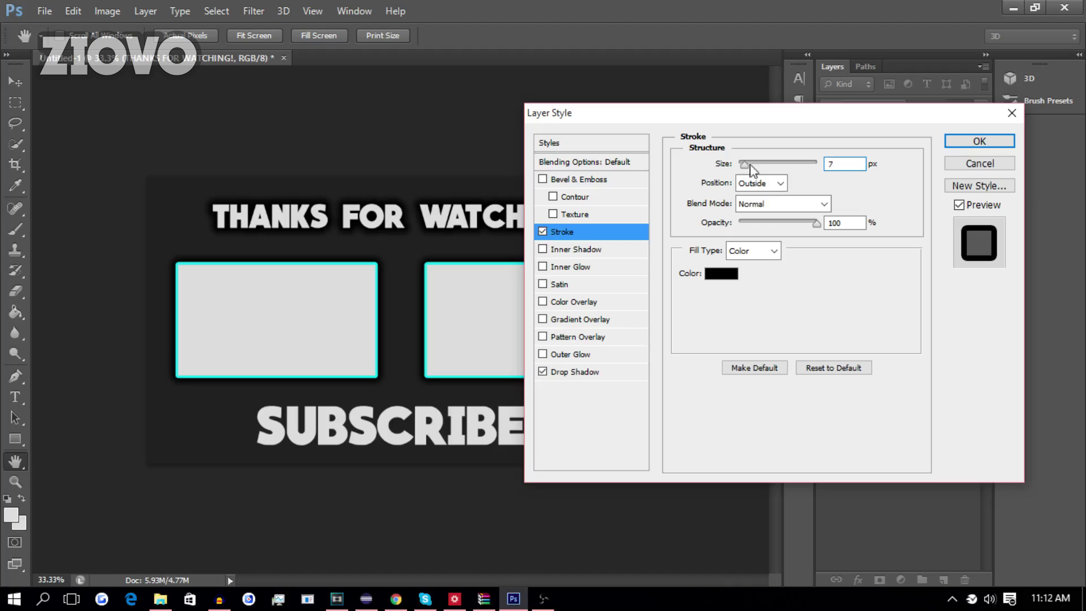
left_click(720, 276)
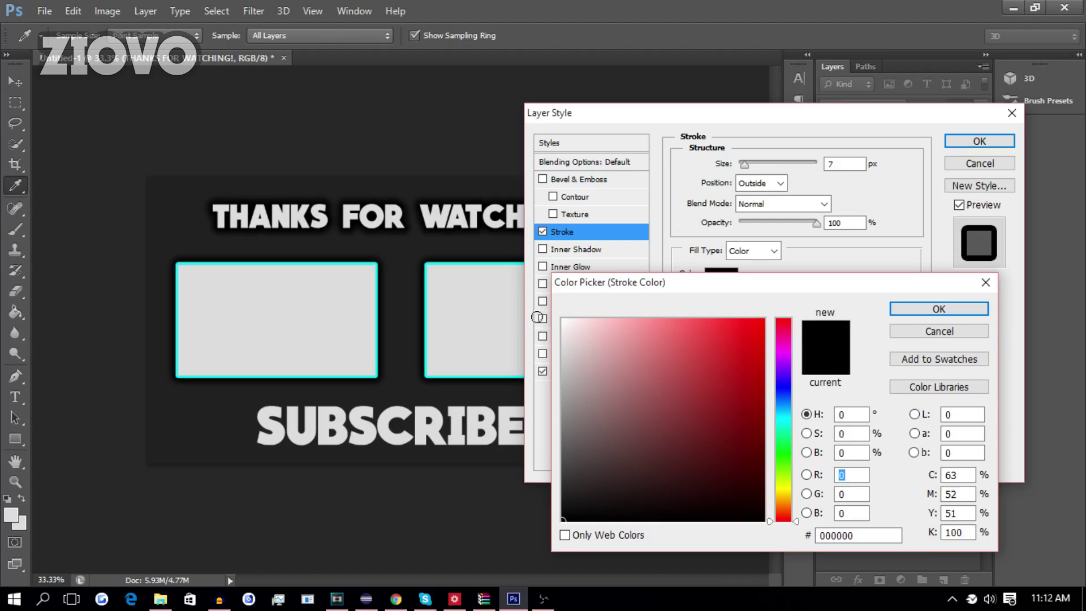
left_click(532, 317)
left_click_drag(719, 351, 766, 521)
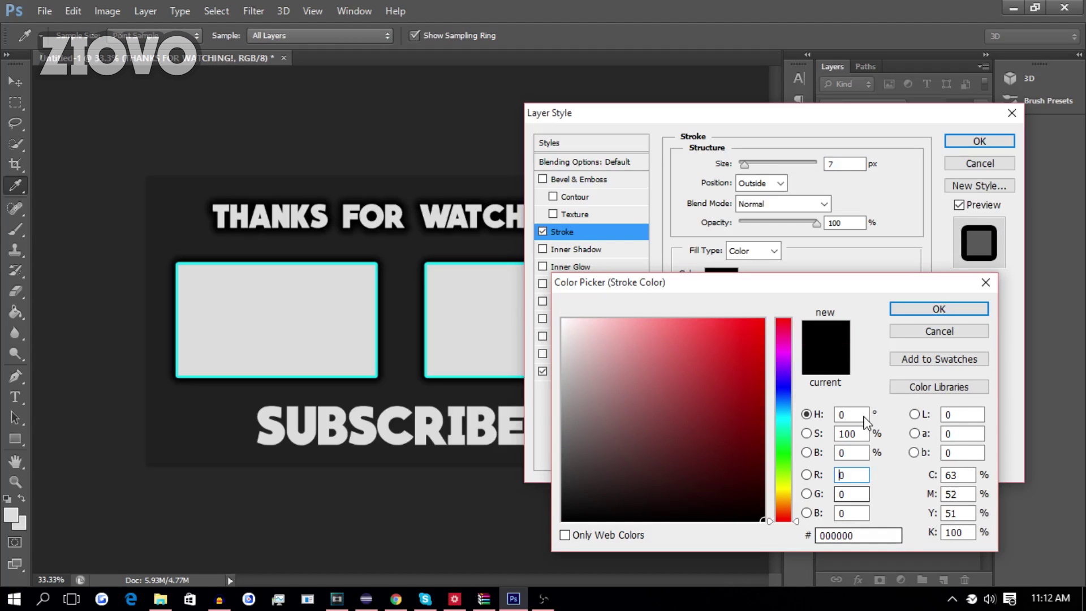
left_click(928, 309)
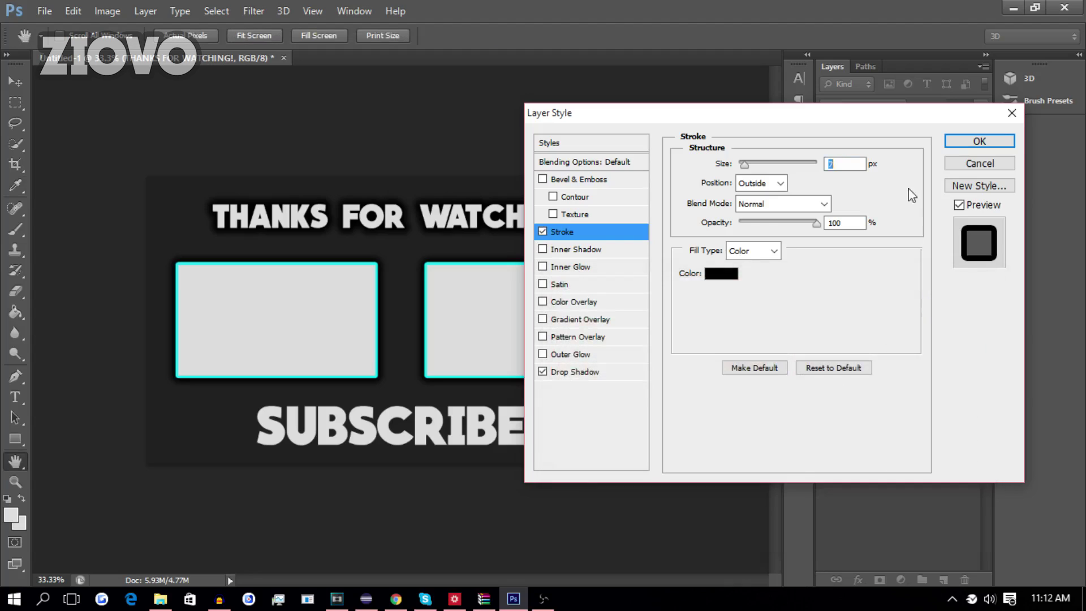
left_click(980, 143)
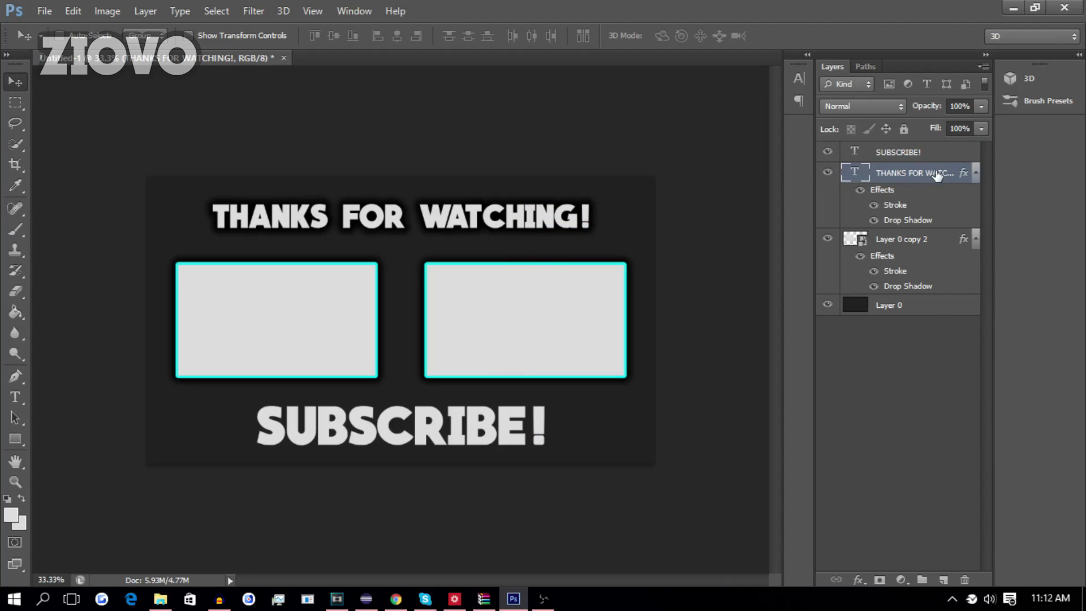
Step: Copy the THANKS FOR WATCHING! layer style and paste it onto the SUBSCRIBE! layer
right_click(938, 176)
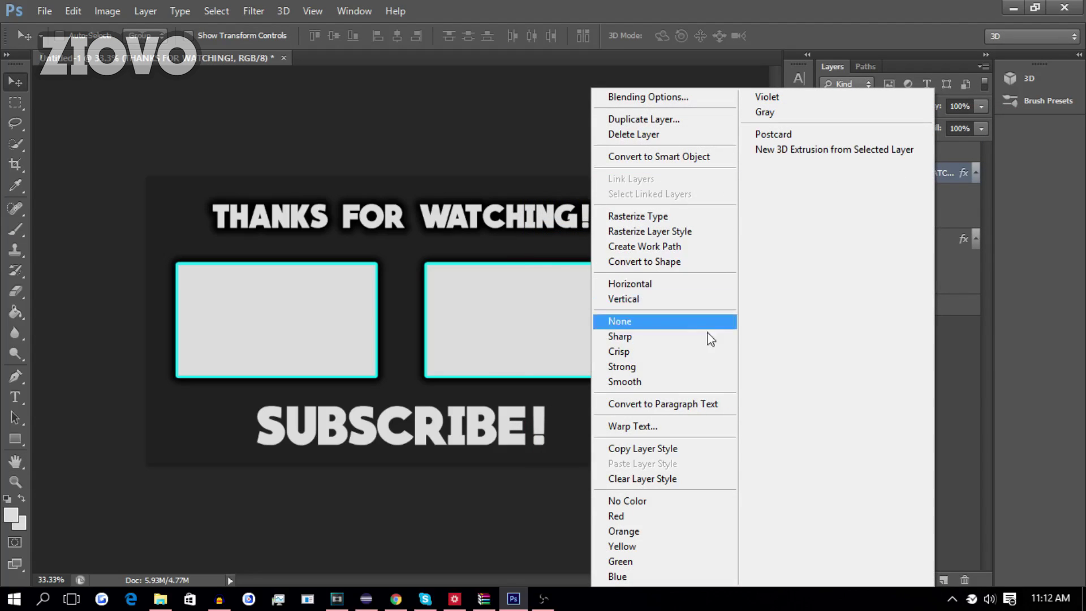
left_click(705, 453)
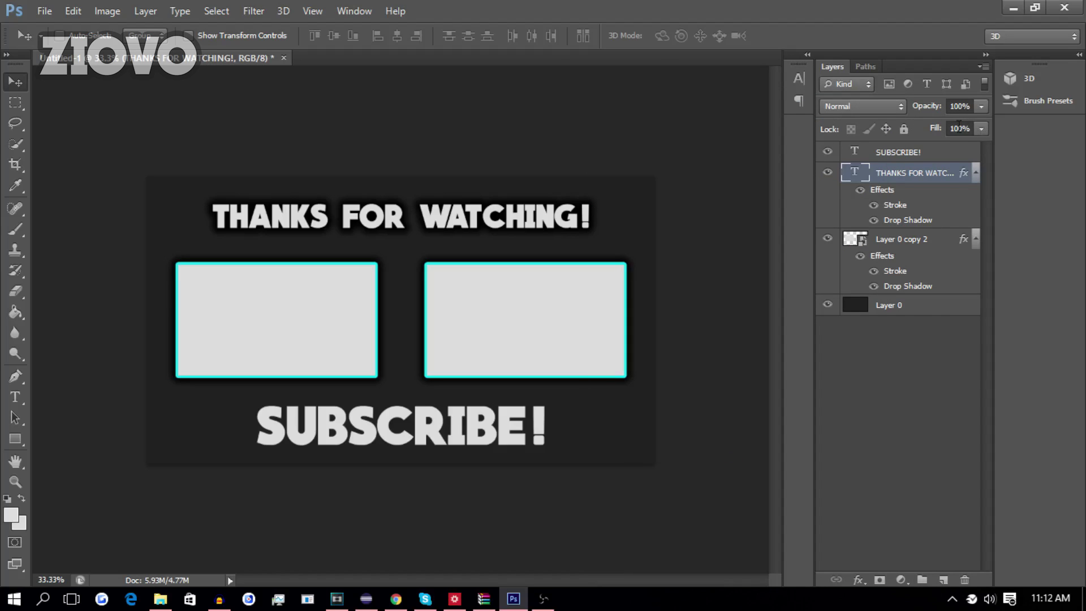
left_click(952, 151)
right_click(948, 149)
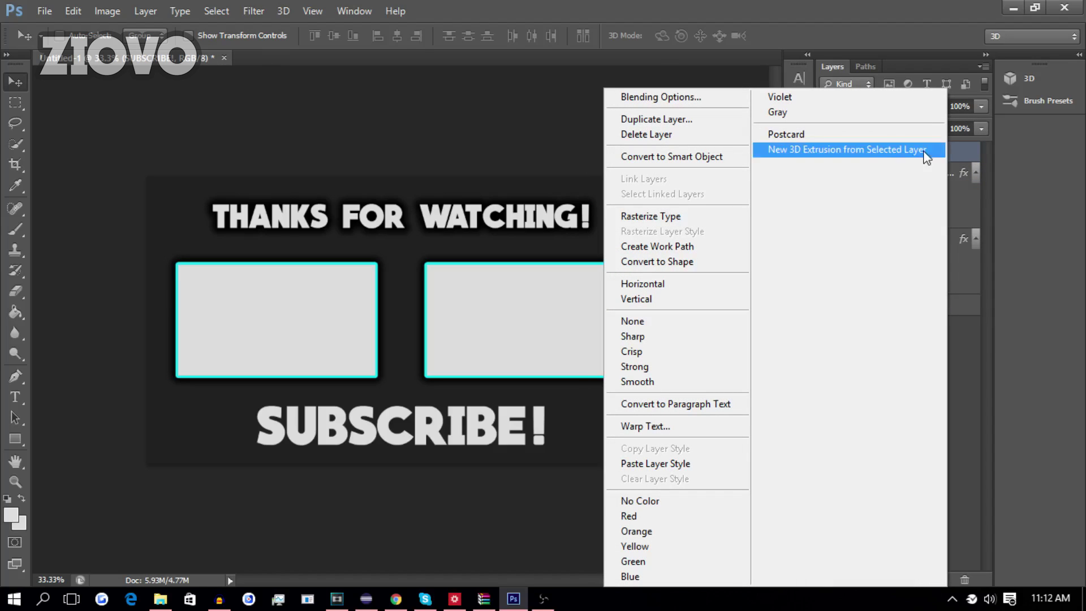
left_click(711, 461)
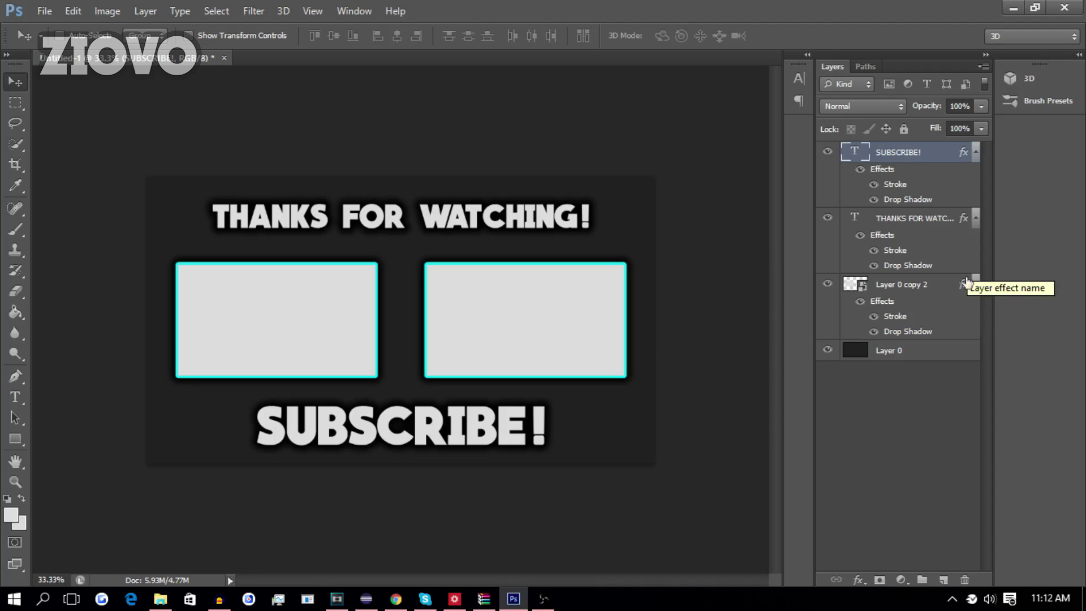
Step: Place the ss13 photo into the design above the dark Layer 0
left_click(946, 353)
left_click(45, 11)
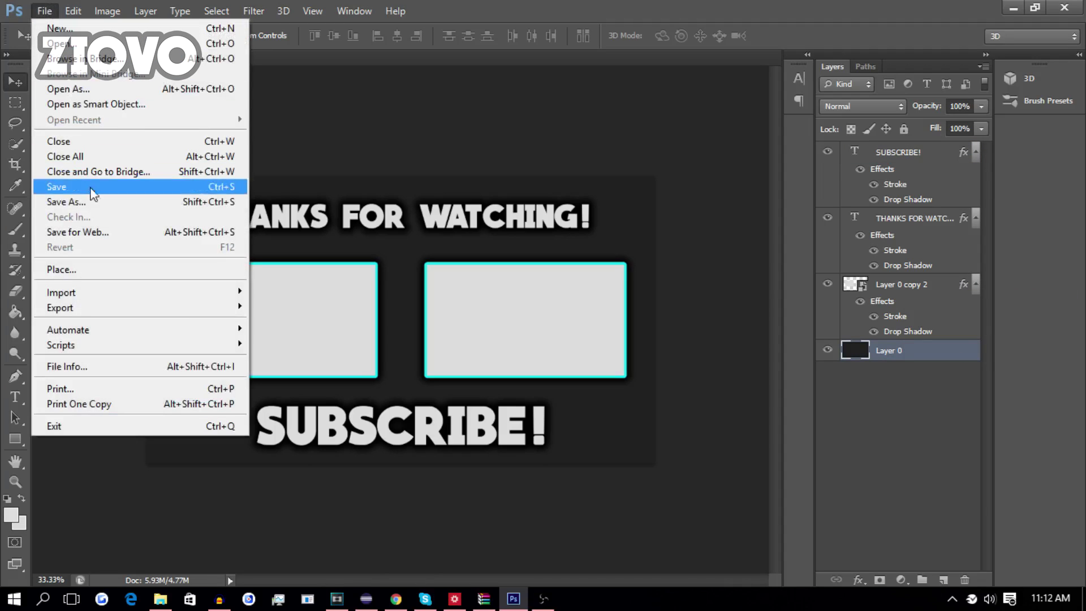
left_click(104, 268)
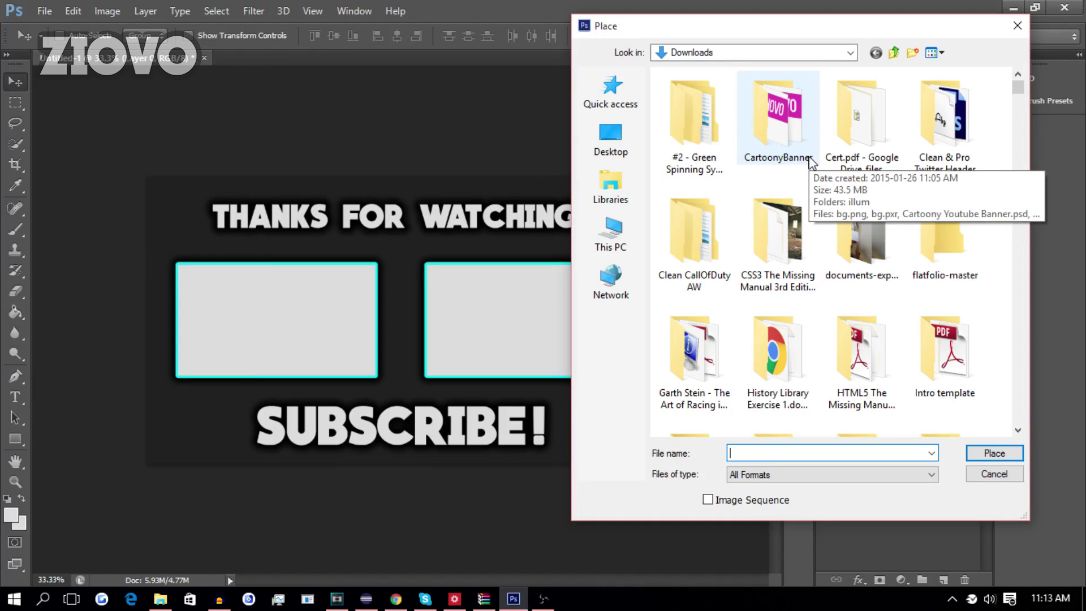
type("ss")
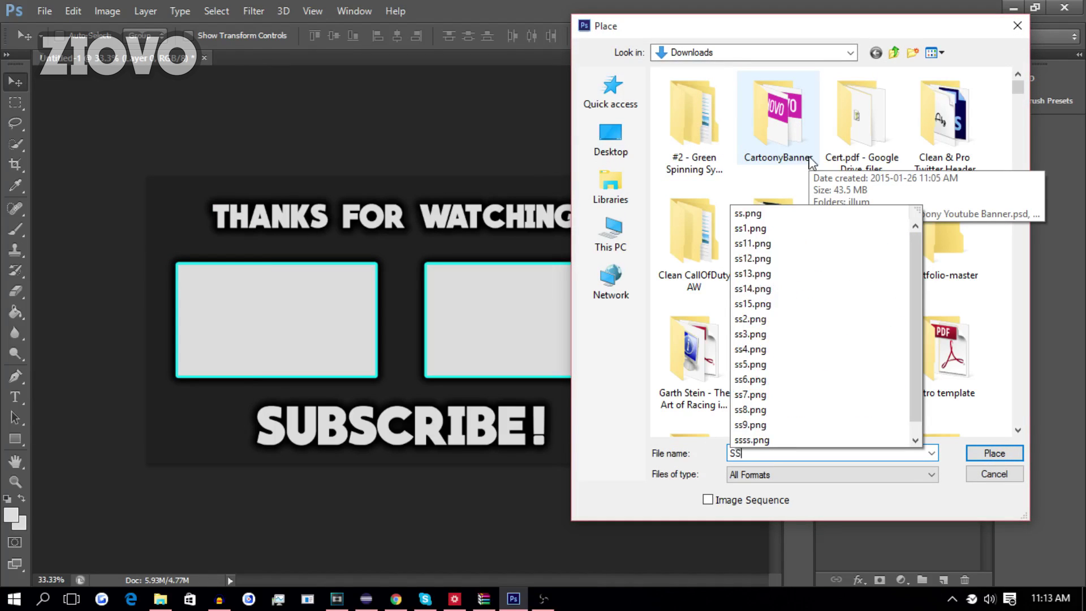
key("Down")
key("Down")
key("Down")
key("Down")
key("Return")
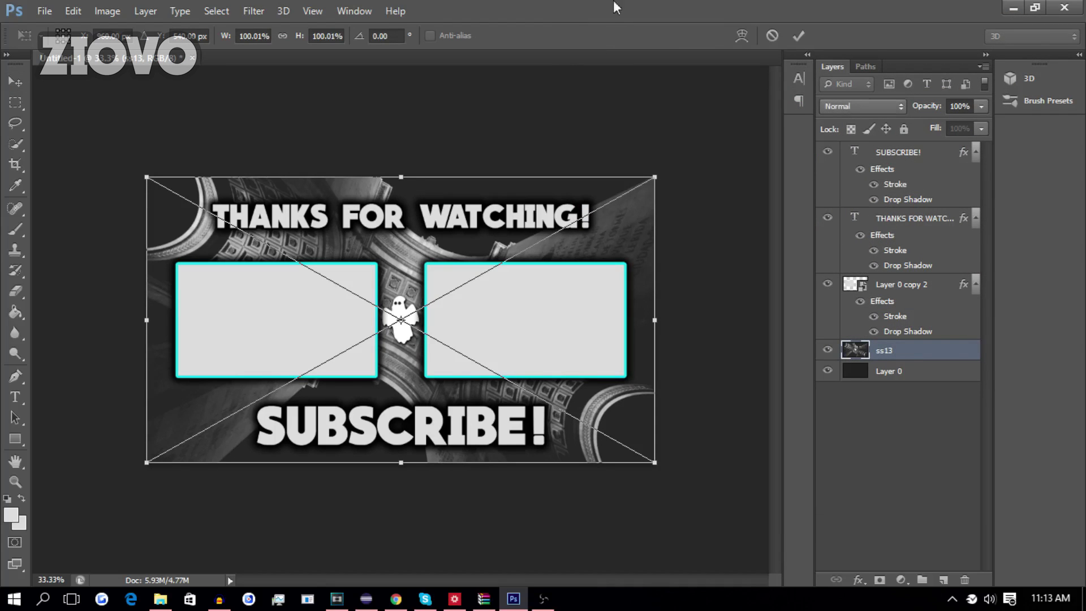
left_click(798, 35)
Step: Fade the placed ss13 photo layer to 13% opacity
mouse_move(920, 361)
left_mouse_down()
mouse_move(922, 384)
mouse_move(921, 368)
left_mouse_up()
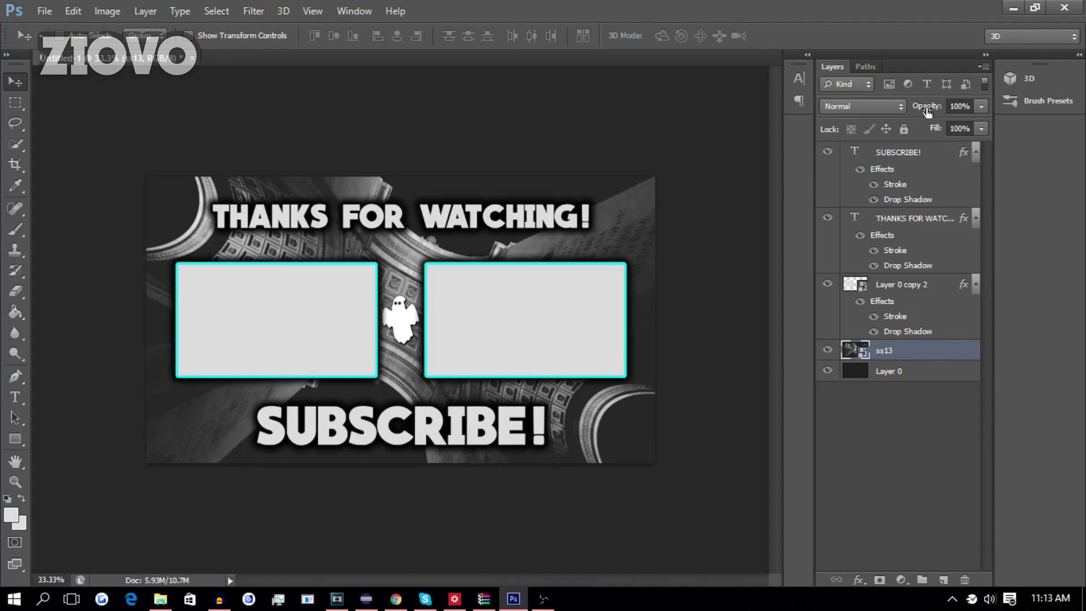
left_click(982, 106)
left_click_drag(915, 124, 911, 126)
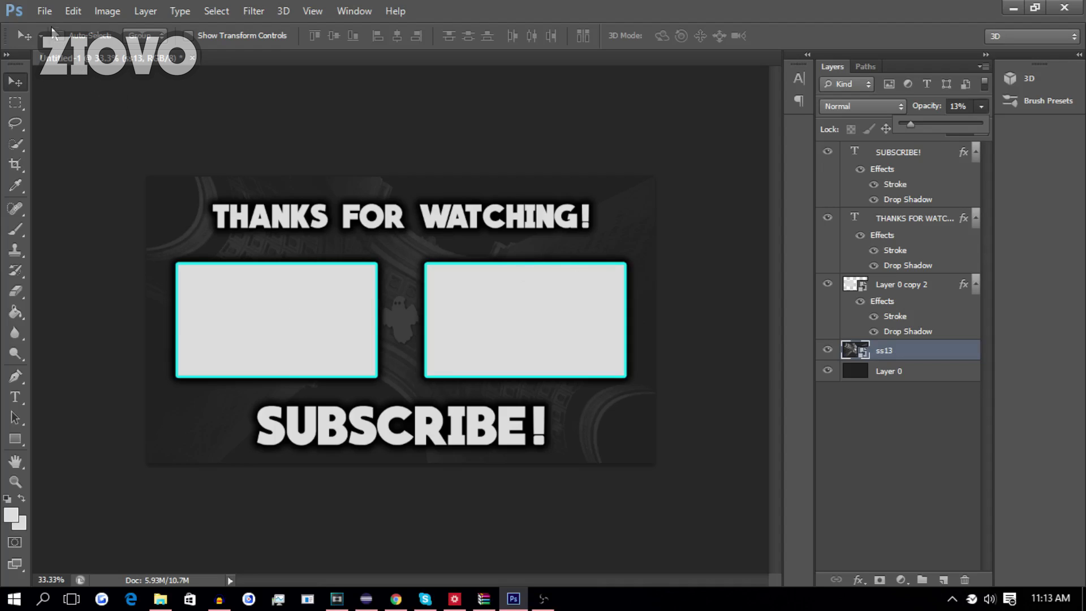
left_click(45, 11)
Step: Save the outro as a PNG named 'SAMEPLE', accepting the default PNG options
left_click(101, 202)
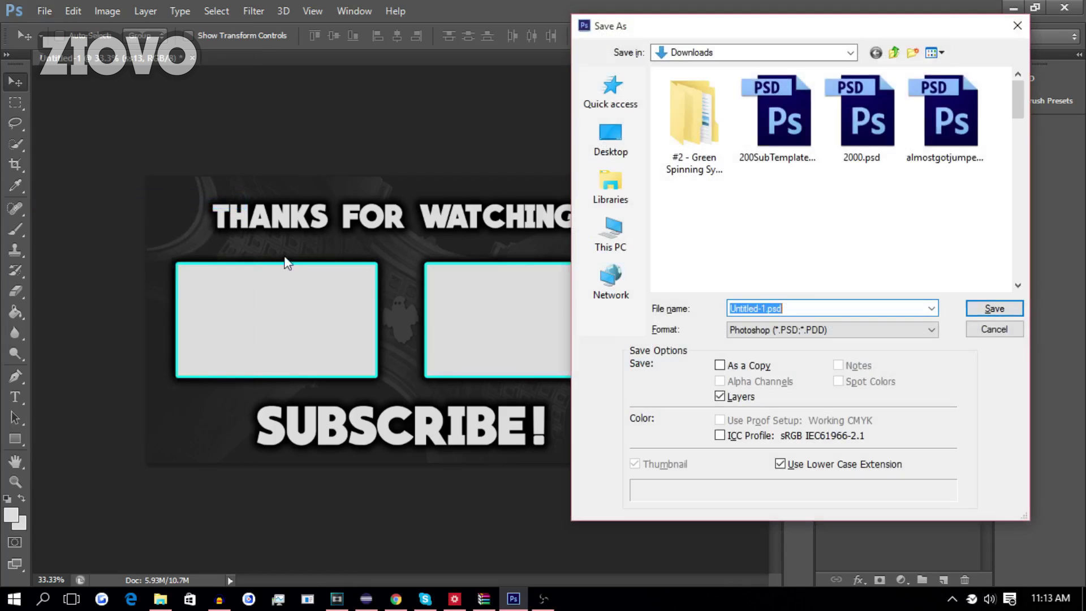
left_click(764, 329)
left_click(804, 525)
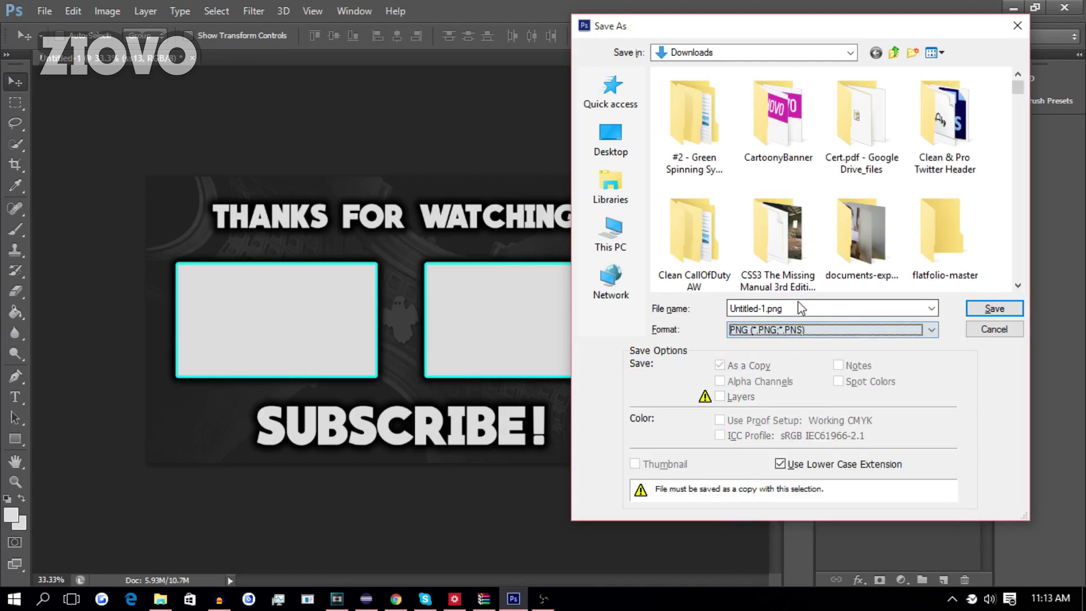
left_click(800, 309)
key("ctrl+a")
type("SAMEPLE")
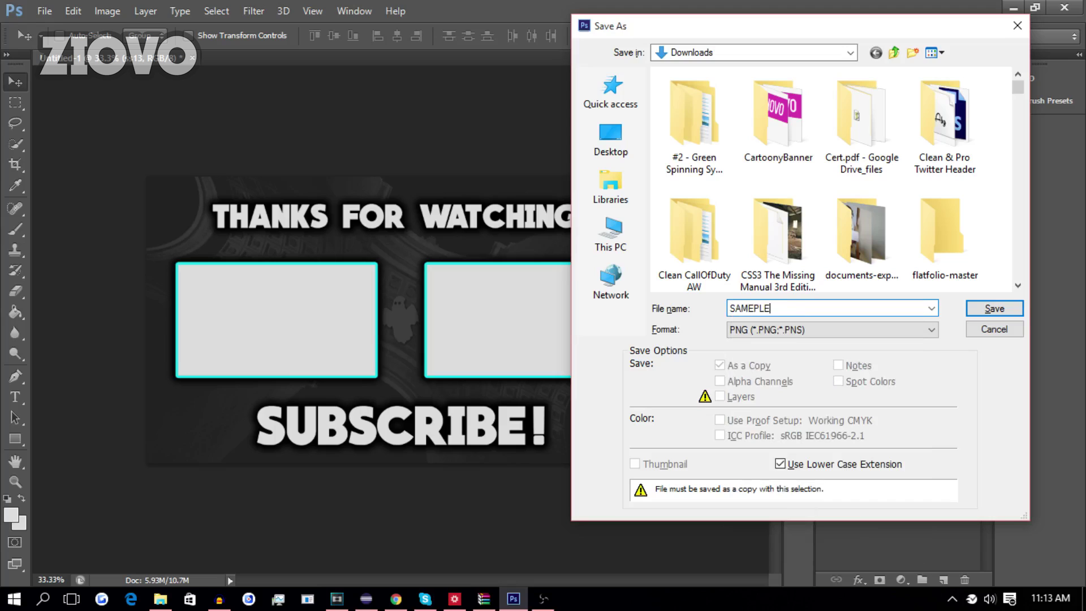
key("Return")
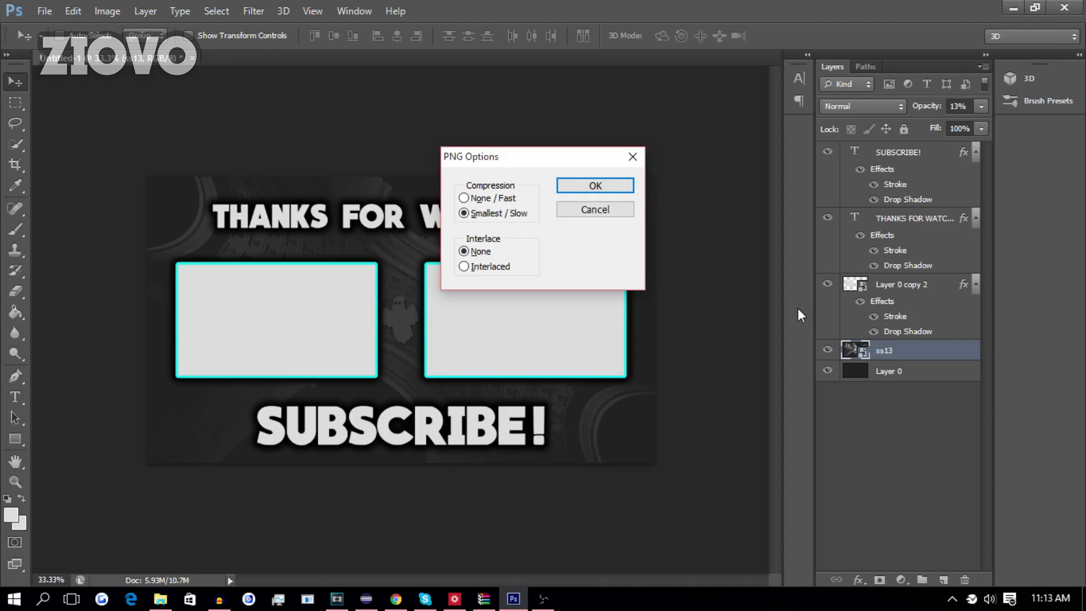
key("Return")
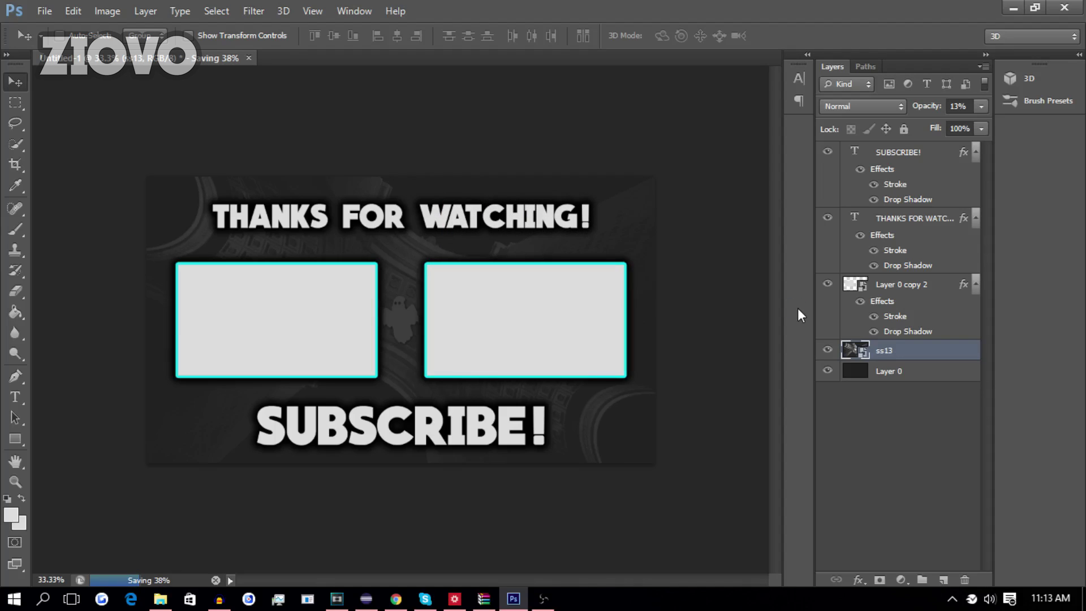